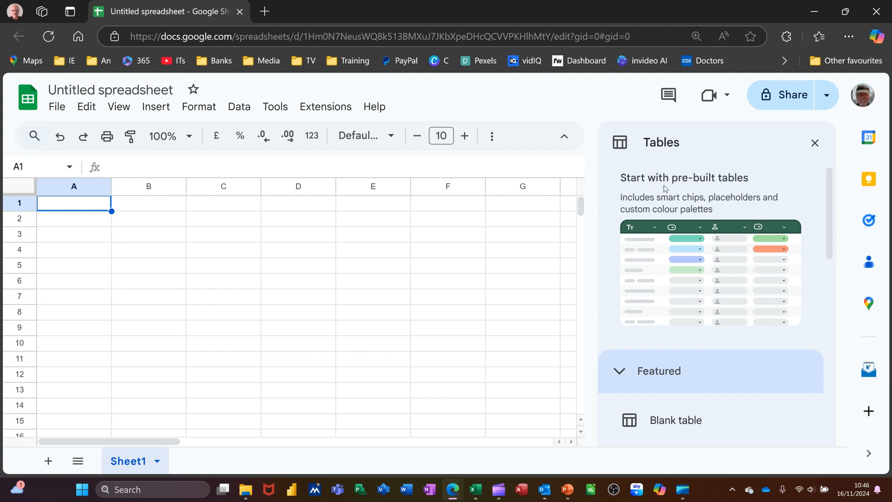
Step: Insert the featured blank table into the empty sheet and close the pre-built tables pane
scroll(669, 321, "down", 3)
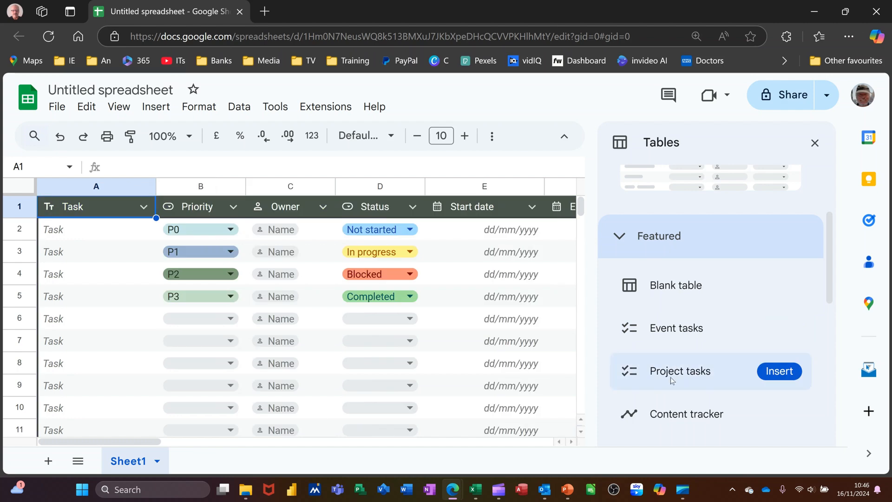
scroll(678, 411, "down", 1)
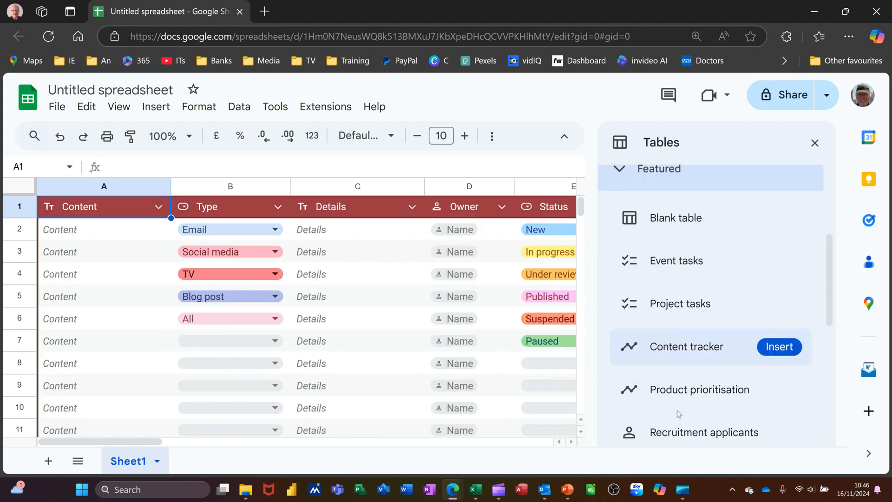
scroll(679, 403, "down", 1)
scroll(678, 403, "down", 1)
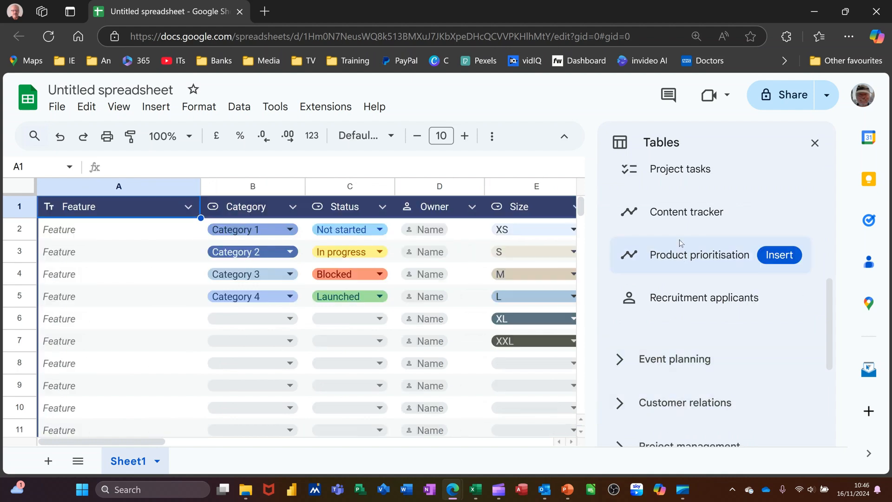
scroll(678, 228, "up", 5)
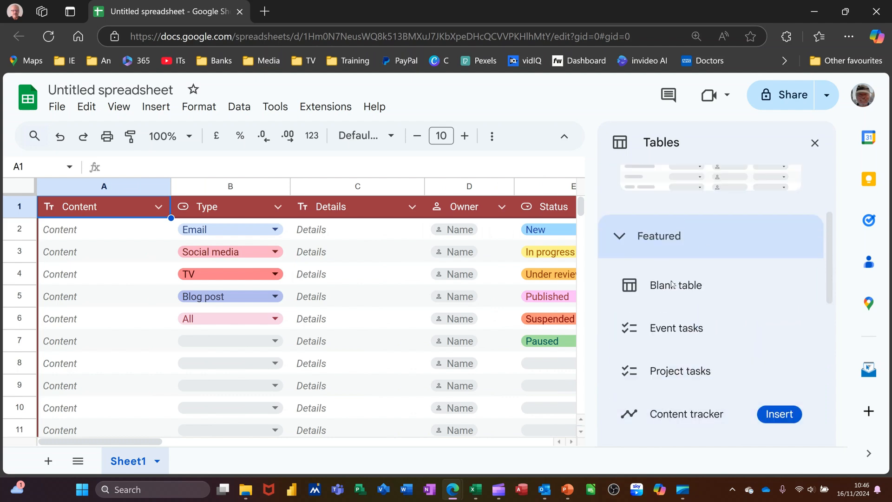
mouse_move(669, 285)
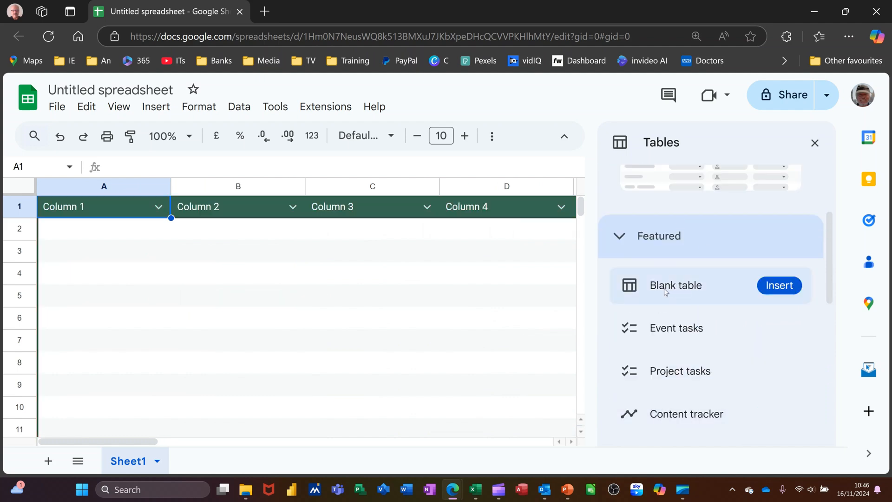
left_click(779, 286)
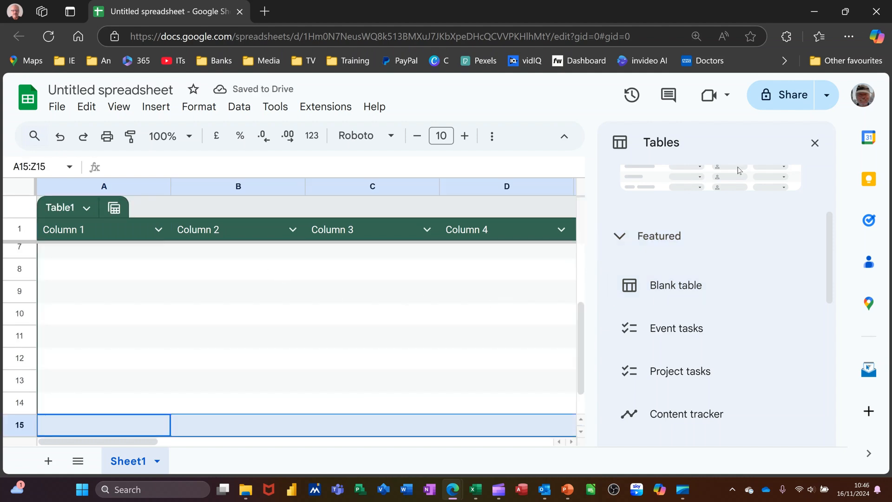
left_click(815, 142)
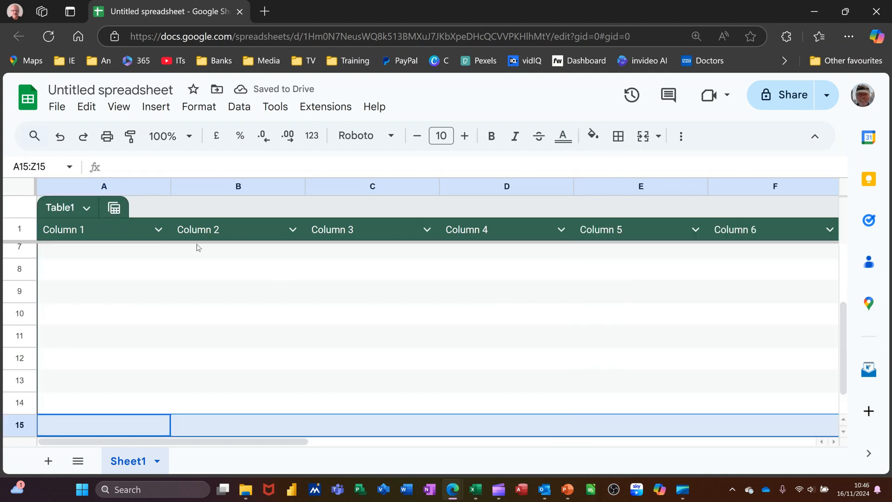
Step: Rename the table's first column header as ID
left_click(90, 231)
double_click(88, 232)
key("ctrl+a")
type("ID")
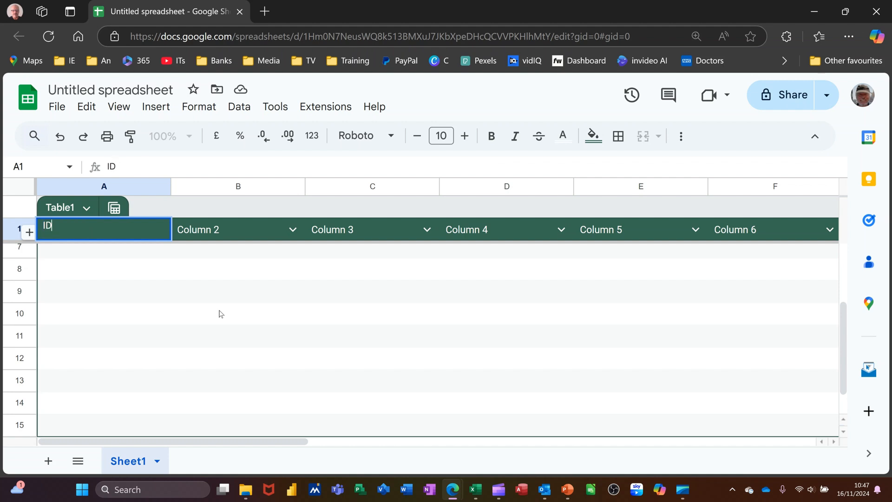
left_click(197, 284)
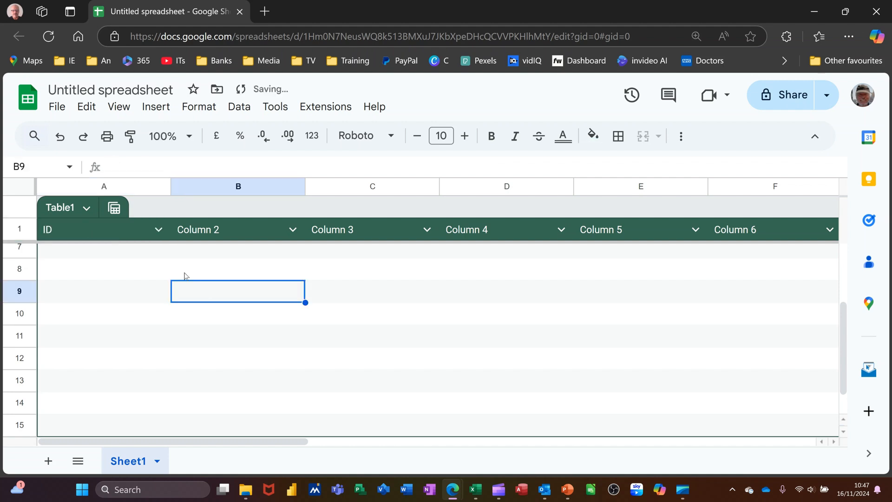
Step: Replace the table's default name with the owner's first name
left_click(74, 207)
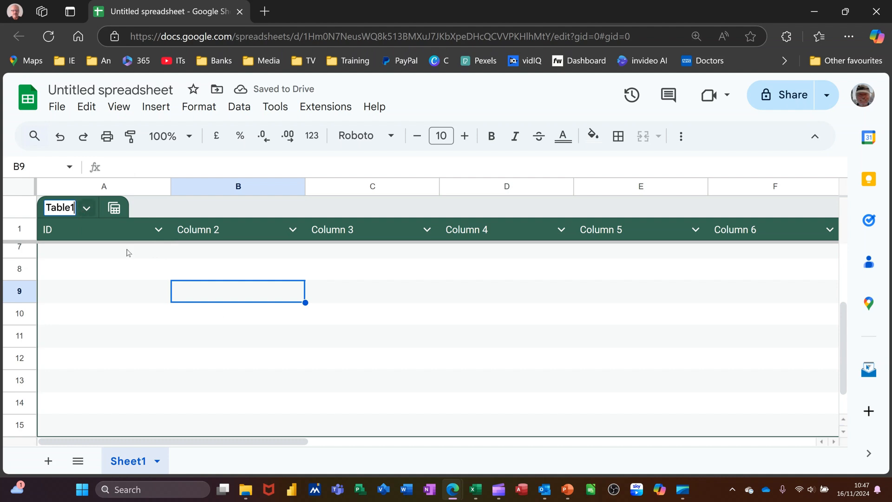
key("BackSpace")
key("BackSpace")
key("BackSpace")
key("BackSpace")
key("BackSpace")
key("BackSpace")
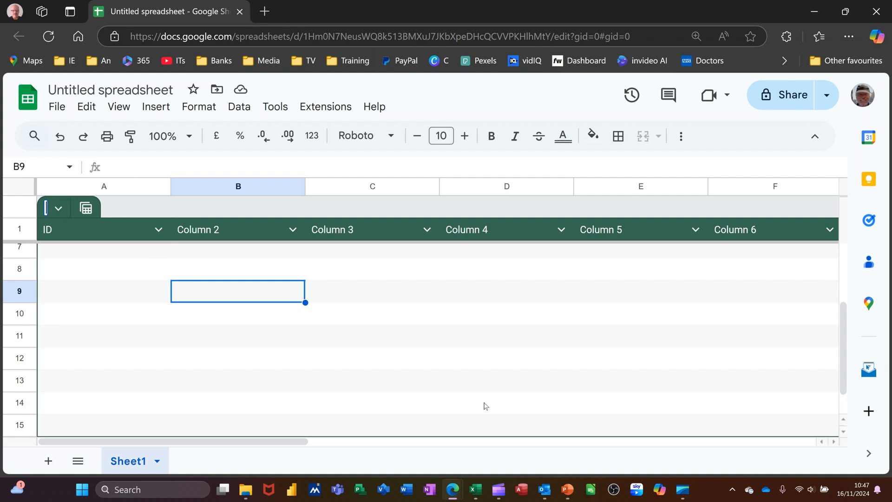
type("Steve")
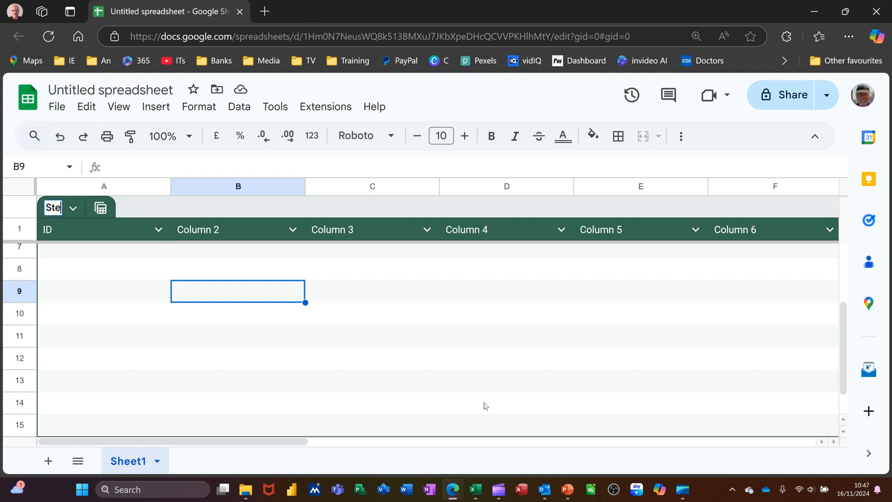
Step: Set the ID column's type to the plain Number format
left_click(158, 229)
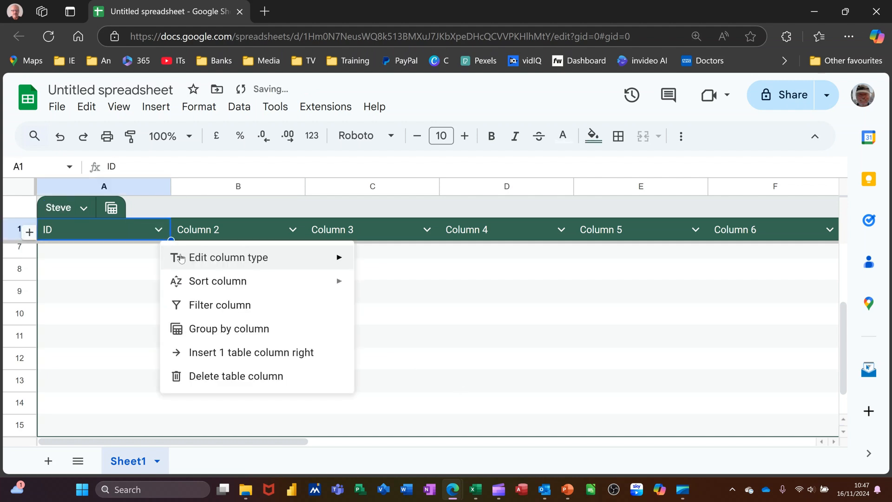
mouse_move(207, 262)
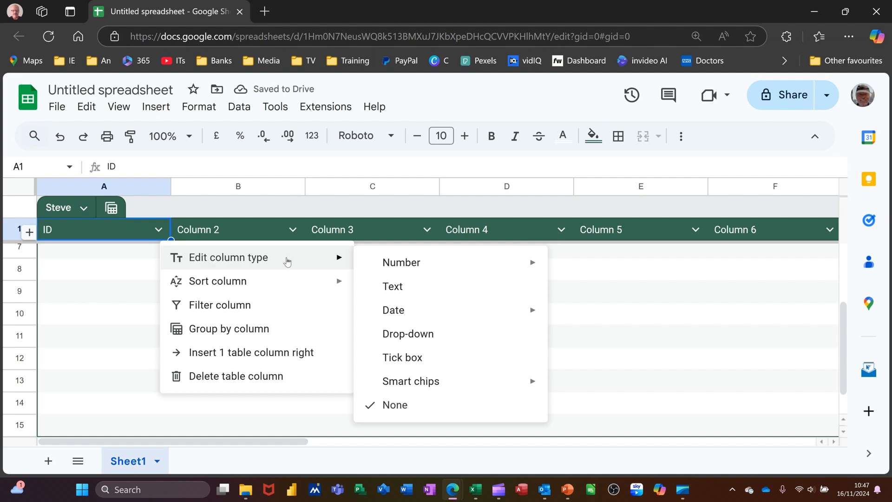
mouse_move(402, 262)
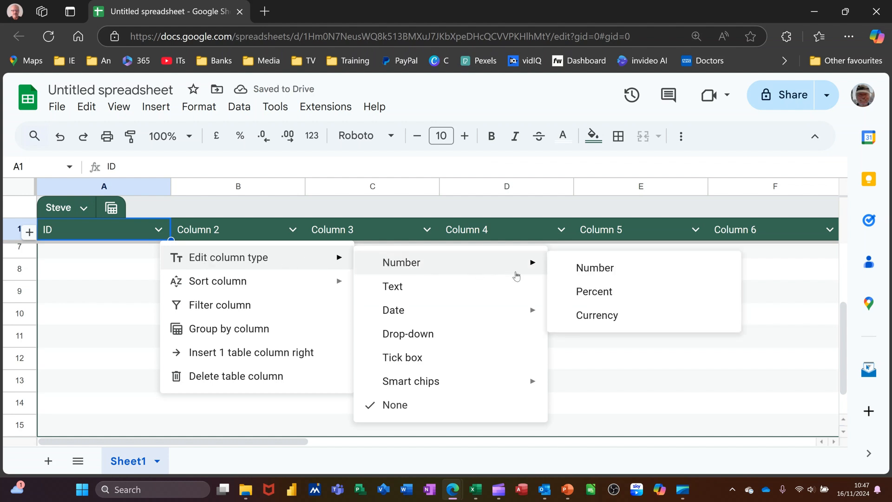
left_click(570, 270)
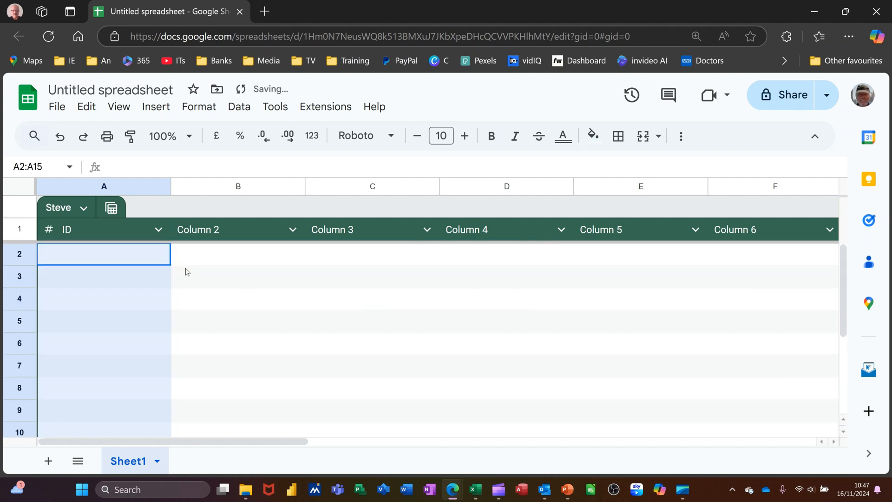
Step: Enter the numbers 1 to 5 down the ID column, starting in cell A2
left_click(124, 256)
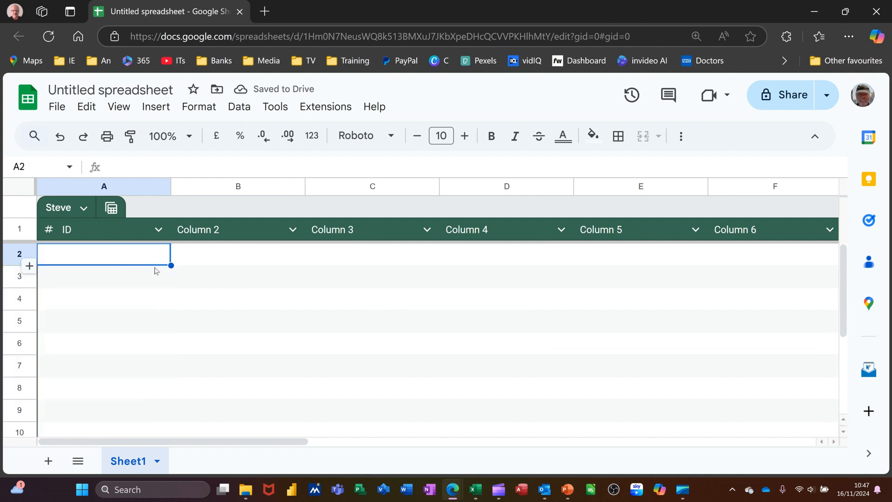
type("1")
key("Return")
type("2")
key("Return")
type("3")
key("Return")
type("4")
key("Return")
type("5")
key("Return")
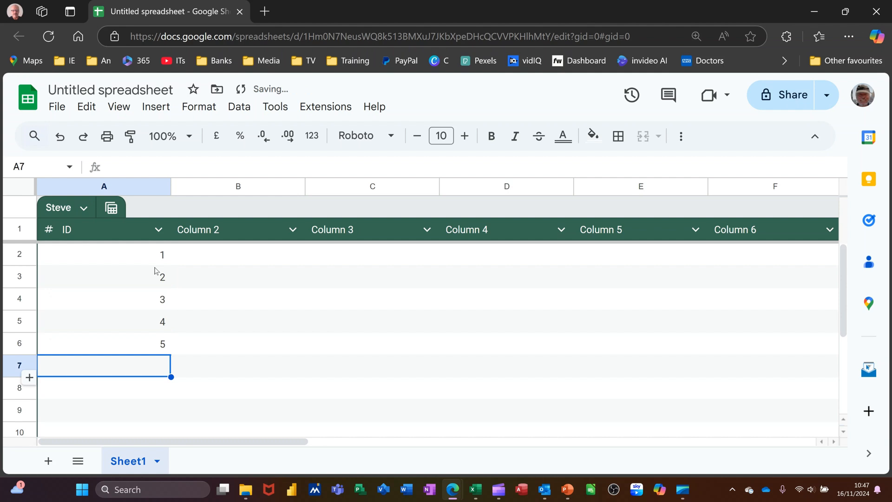
Step: Rename the Column 2 header as "name"
double_click(233, 227)
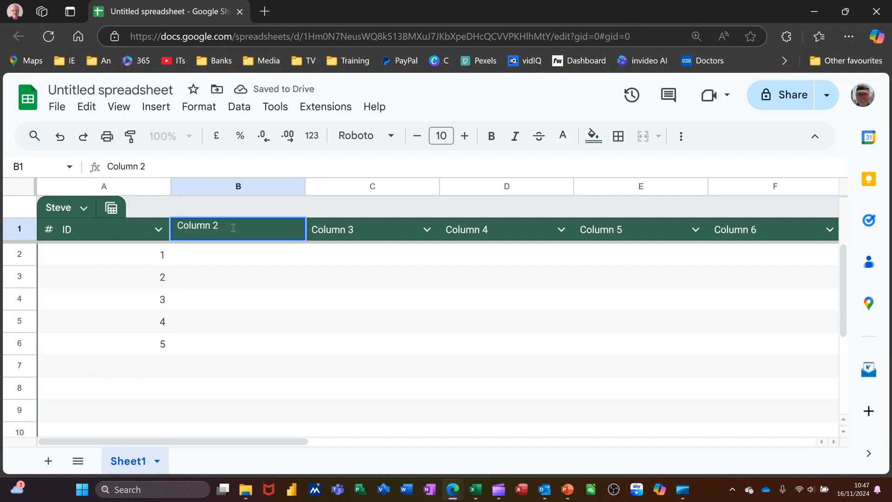
key("BackSpace")
key("BackSpace")
key("BackSpace")
key("BackSpace")
key("BackSpace")
key("BackSpace")
key("BackSpace")
key("BackSpace")
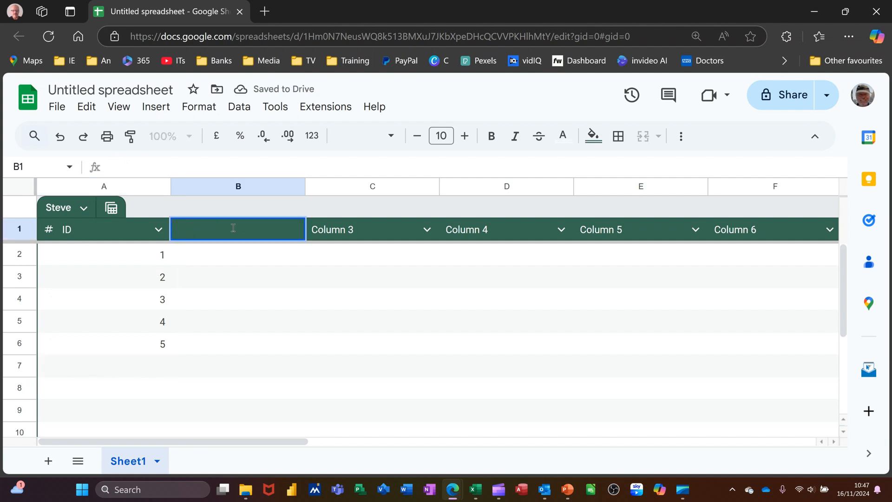
type("name")
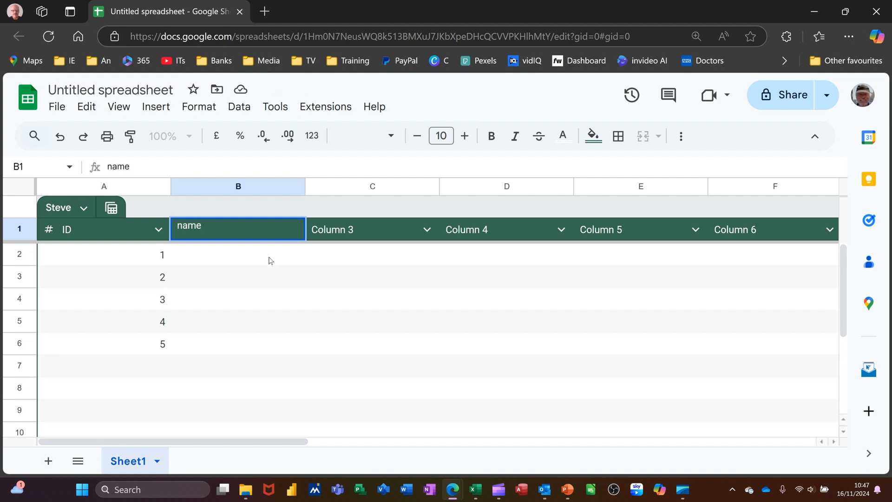
key("Return")
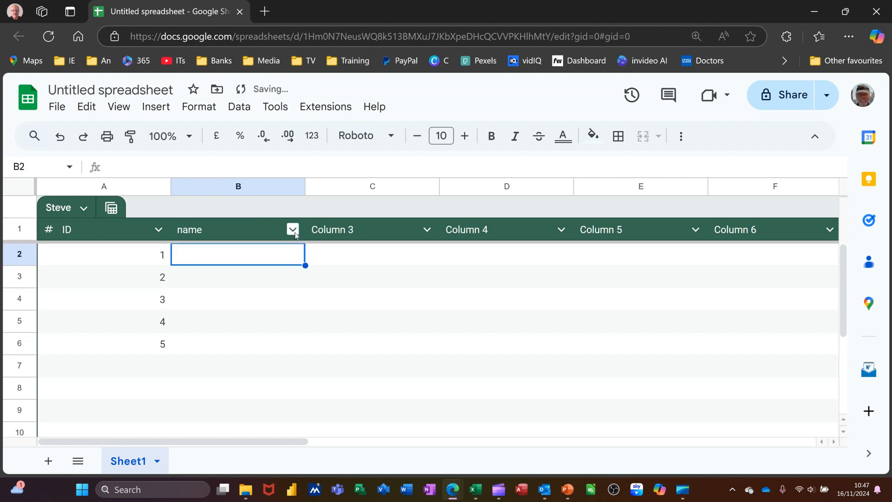
Step: Set the name column's type to Text
left_click(293, 230)
mouse_move(370, 258)
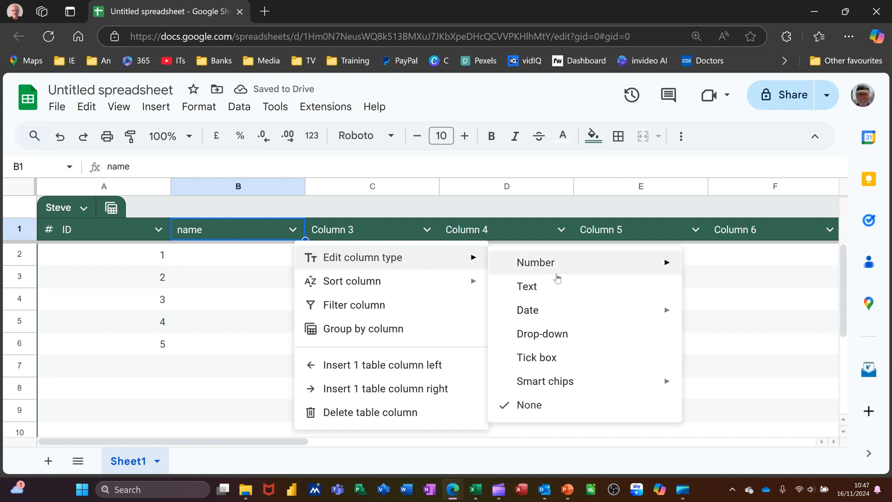
left_click(553, 288)
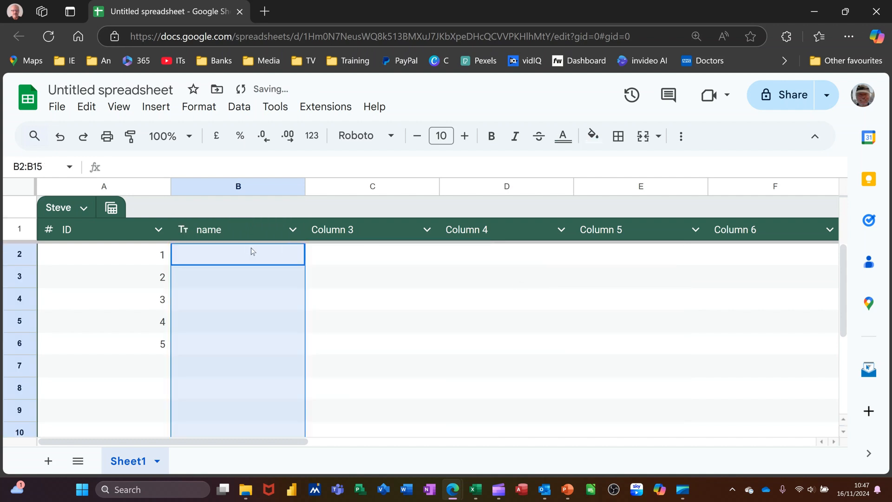
Step: Enter five people's surnames down the name column in cells B2 to B6
left_click(213, 260)
type("Brown")
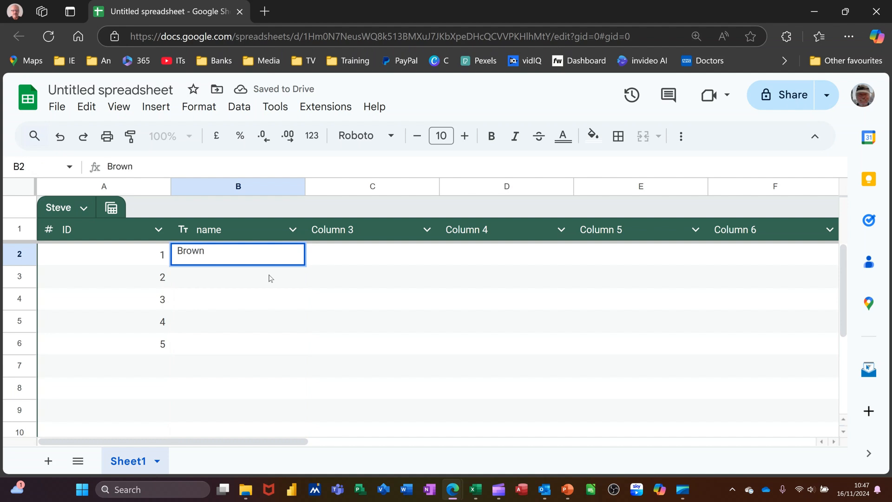
key("Return")
type("Black")
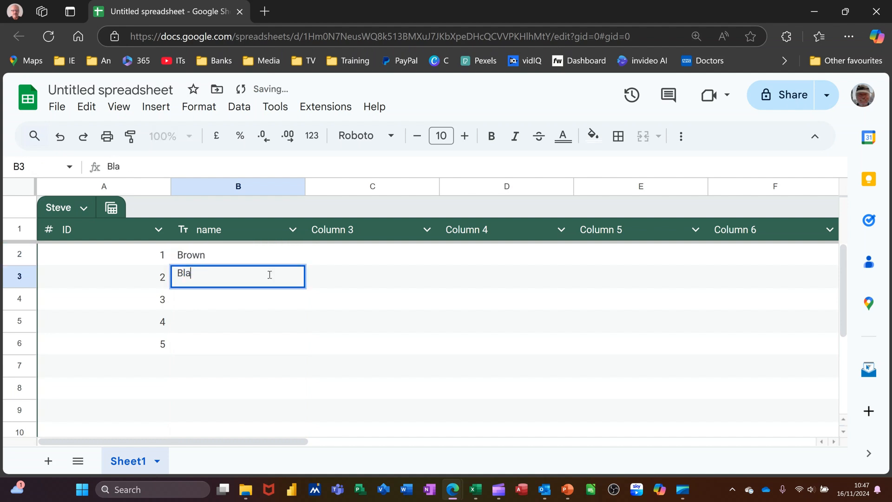
key("Return")
type("White")
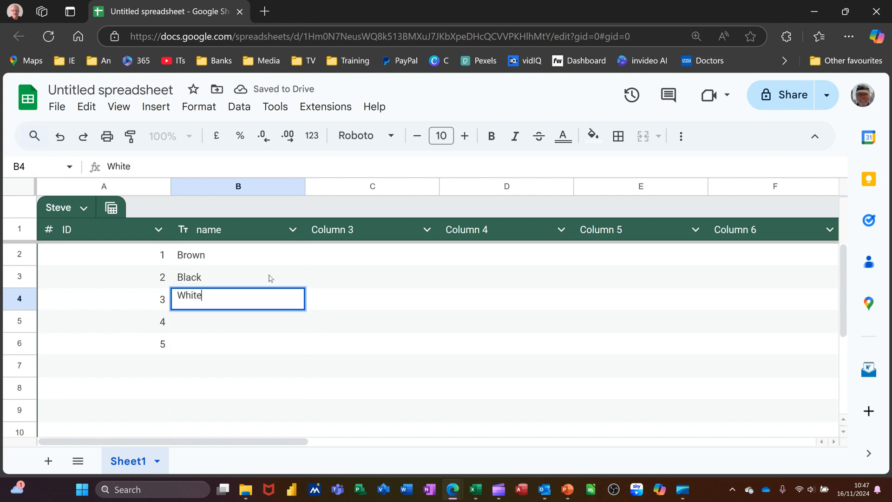
key("Return")
type("Green")
key("Return")
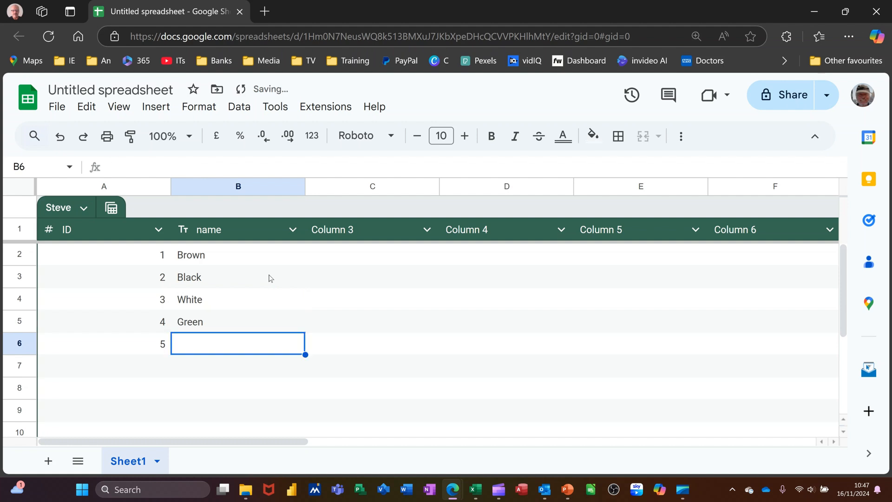
type("Smith")
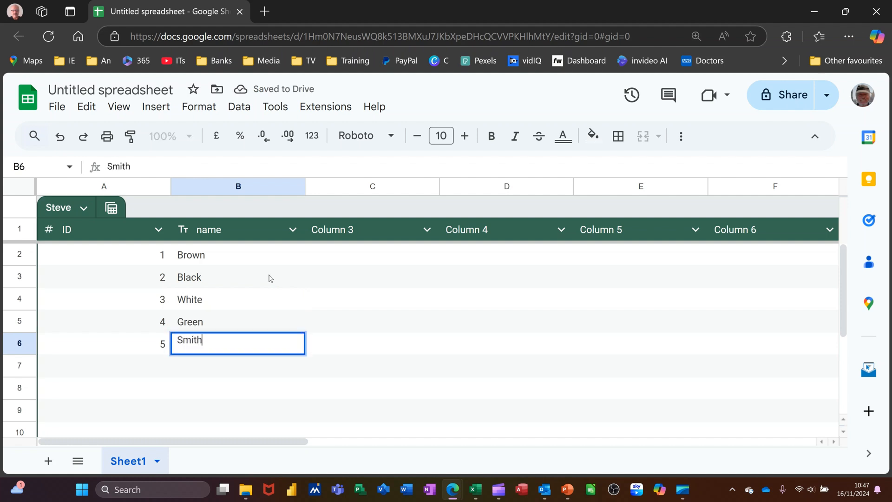
left_click(331, 255)
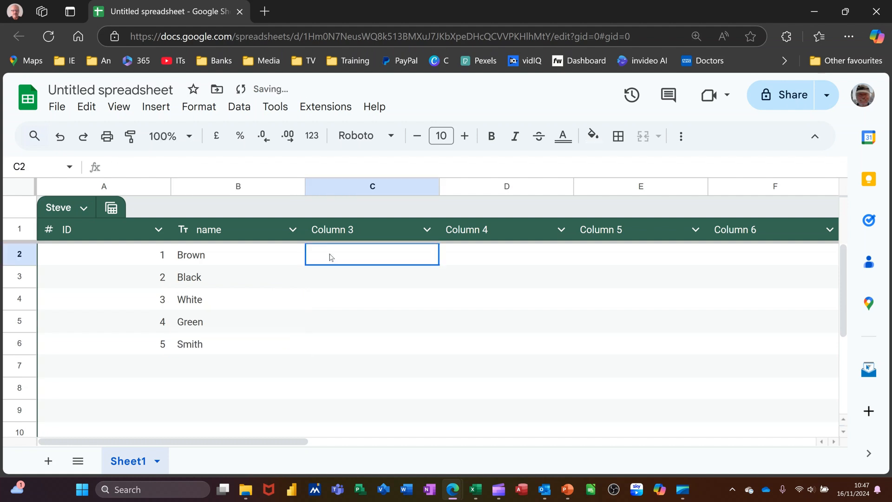
Step: Rename the Column 3 header as DOB
left_click(361, 236)
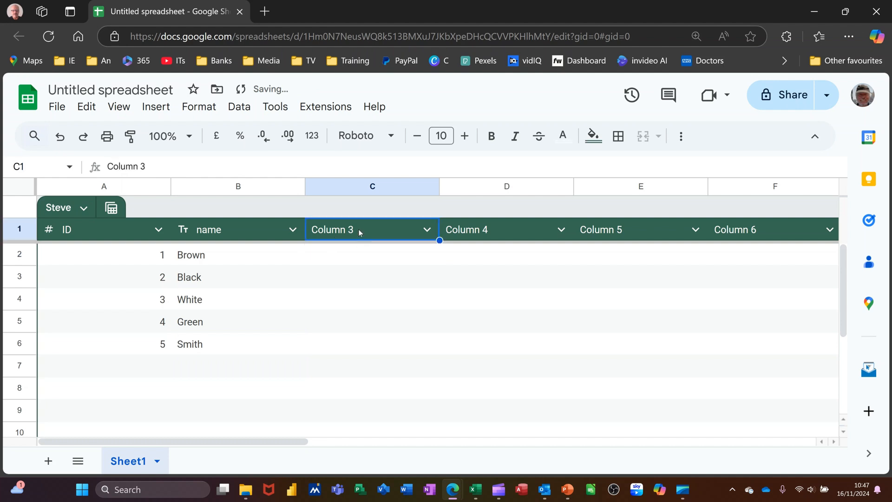
double_click(360, 232)
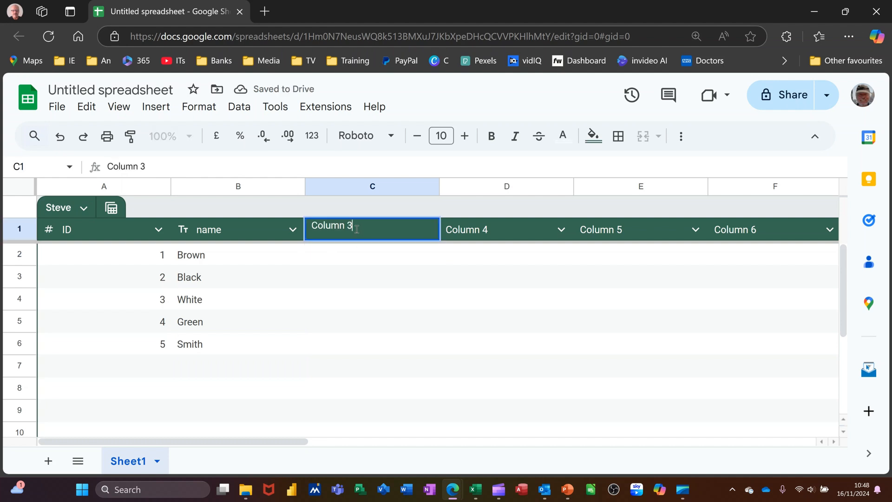
left_click_drag(356, 228, 309, 227)
type("DOB")
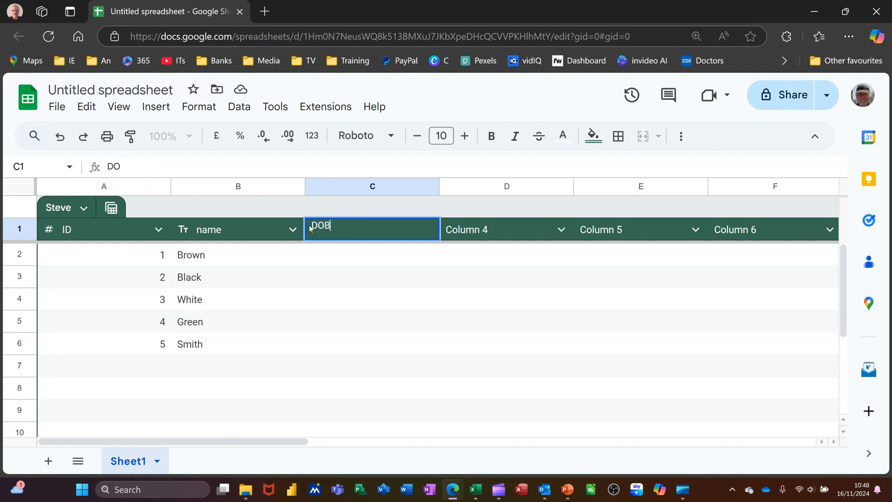
key("Return")
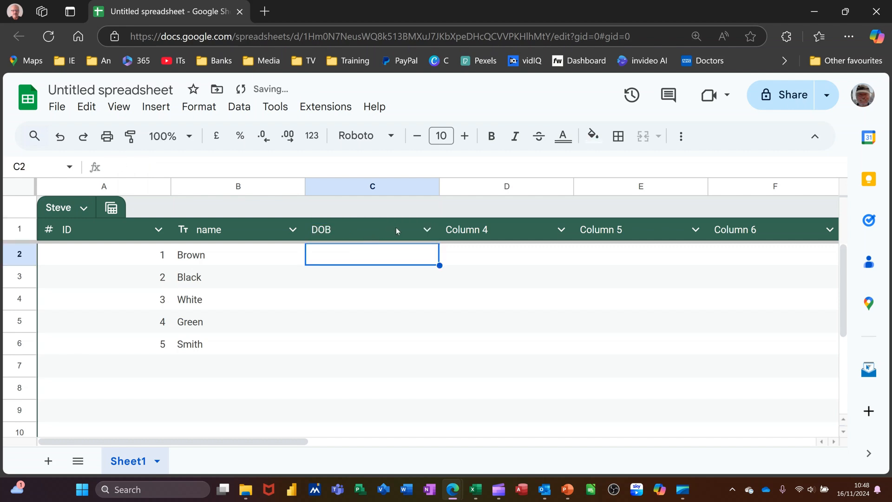
Step: Set the DOB column's type to Date
left_click(426, 230)
mouse_move(464, 258)
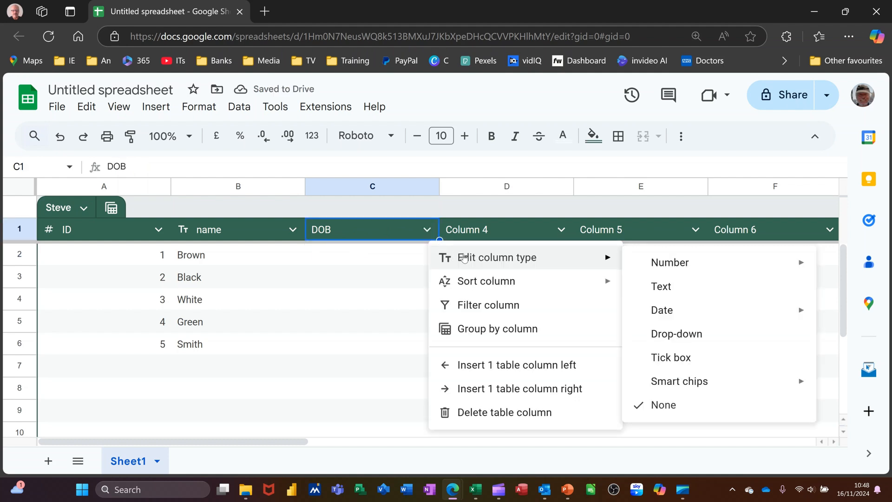
mouse_move(655, 310)
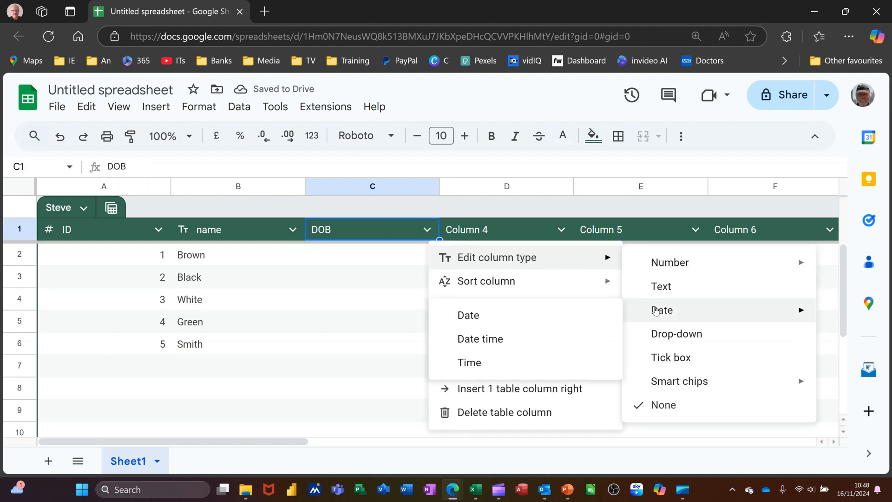
left_click(511, 319)
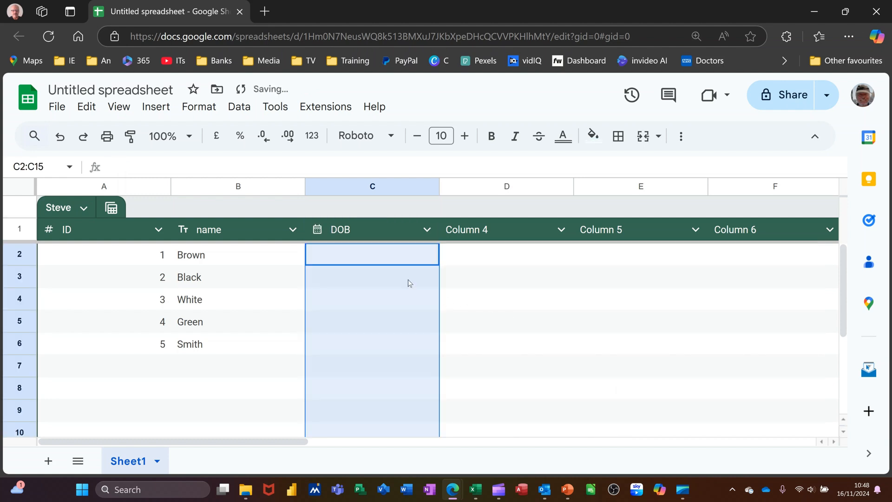
Step: Fill the DOB column in cells C2 to C6 with the five people's dates of birth, using today's date in C2
left_click(334, 256)
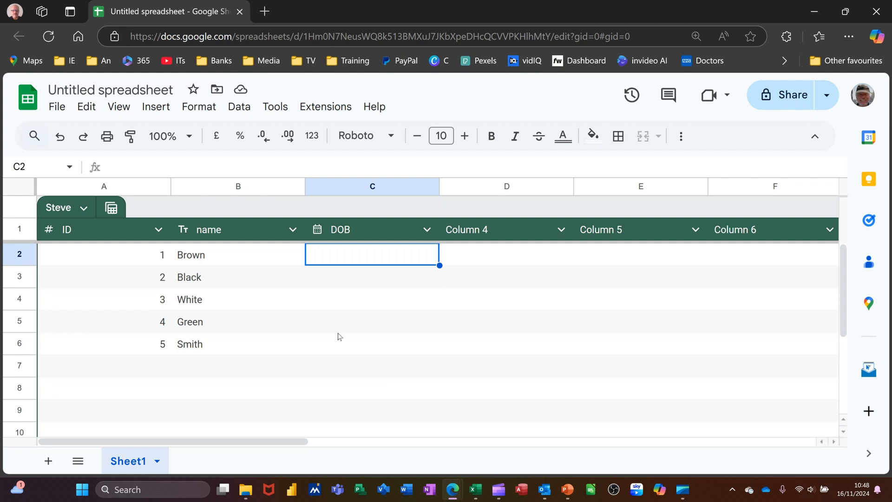
key("ctrl+semicolon")
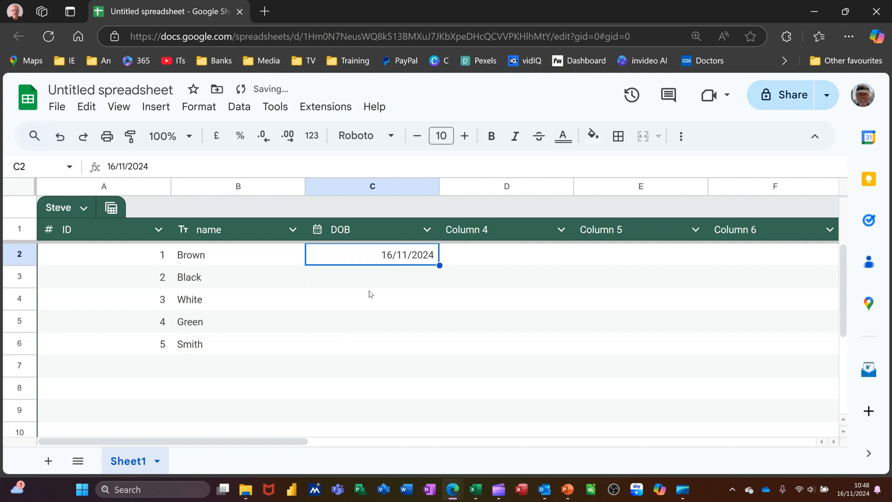
left_click(380, 280)
type("211")
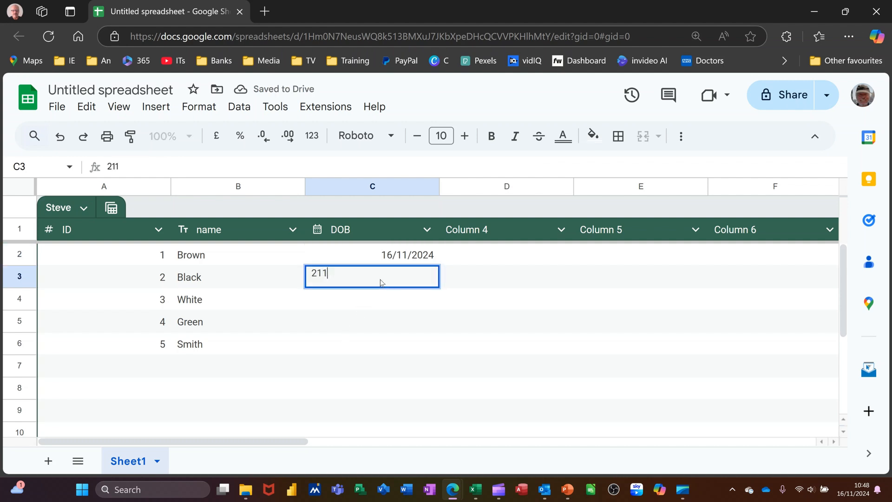
key("BackSpace")
type("/08/2020")
key("Return")
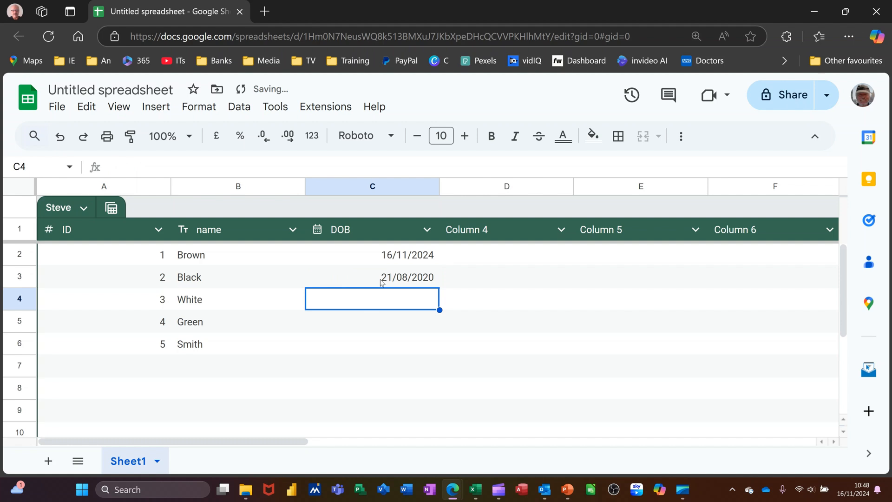
type("1/1/24")
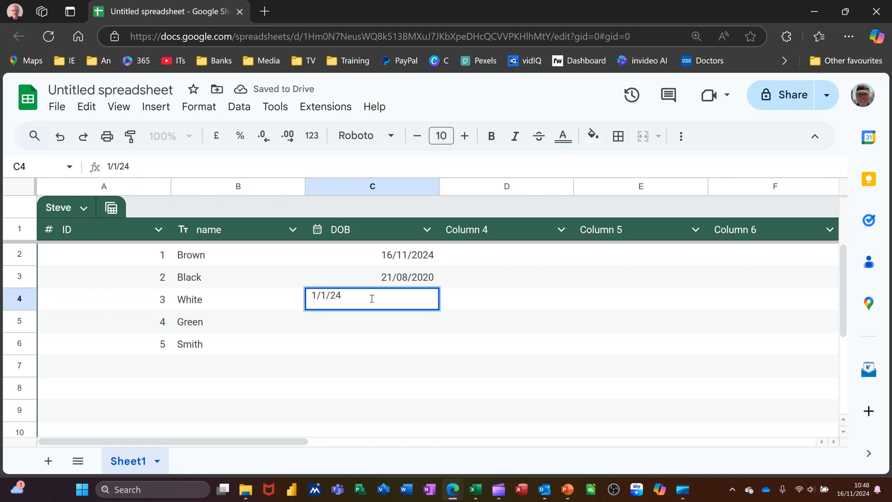
key("Return")
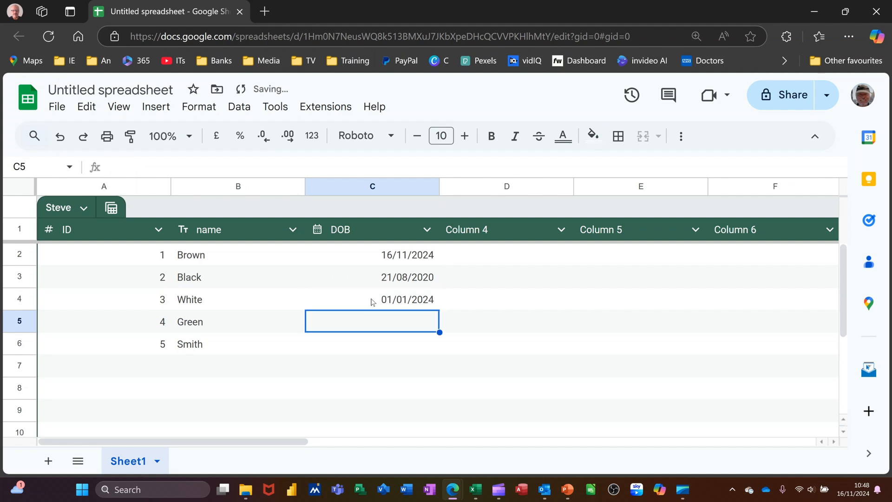
type("2/2/24")
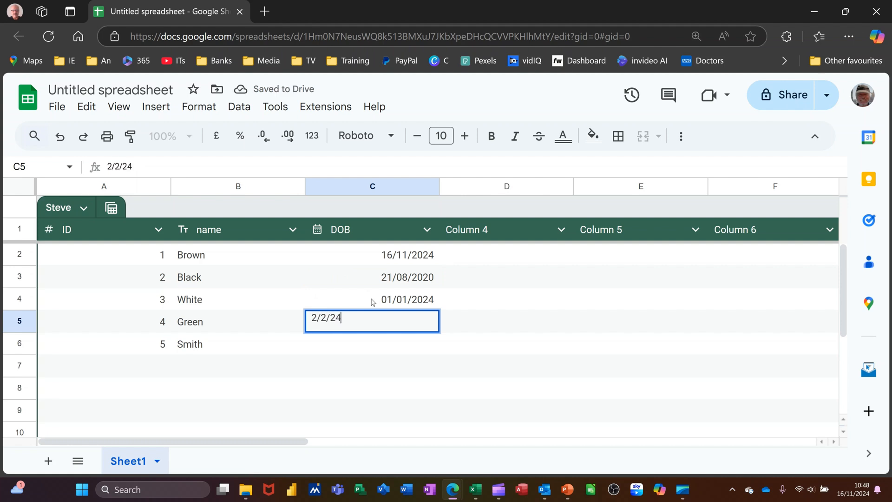
key("Return")
type("3/3/24")
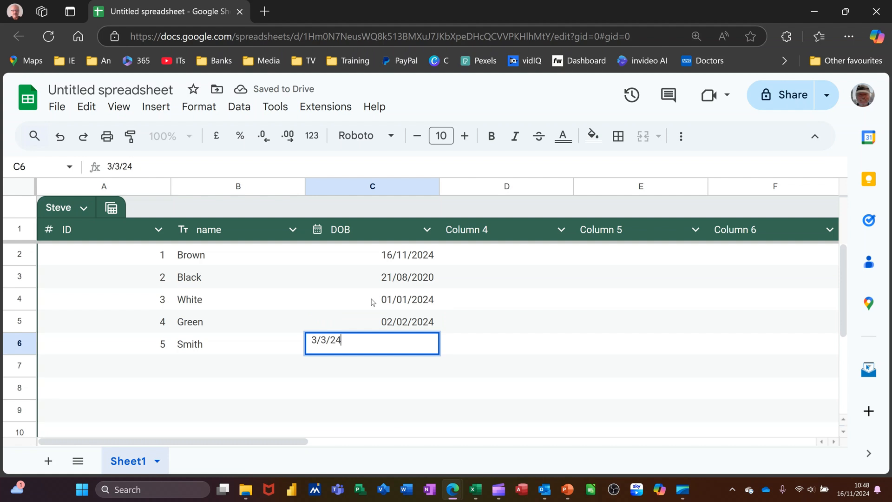
key("Return")
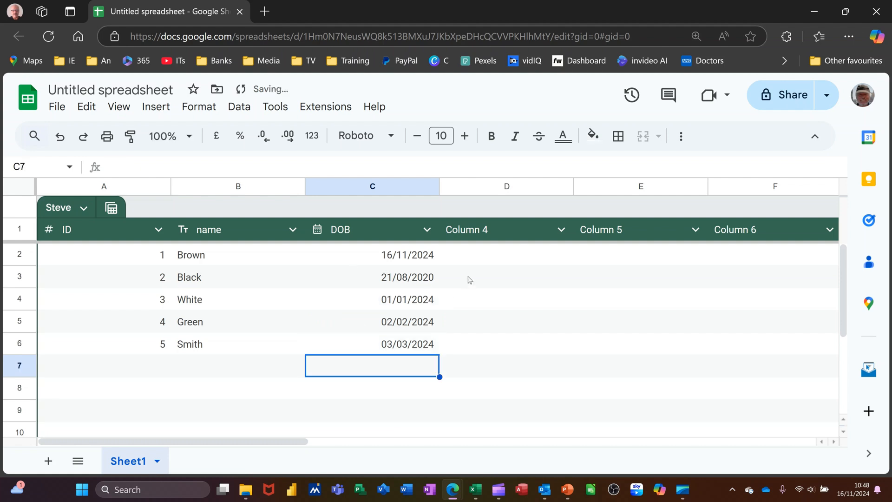
Step: Set Column 4's type to Drop-down
left_click(561, 230)
mouse_move(598, 263)
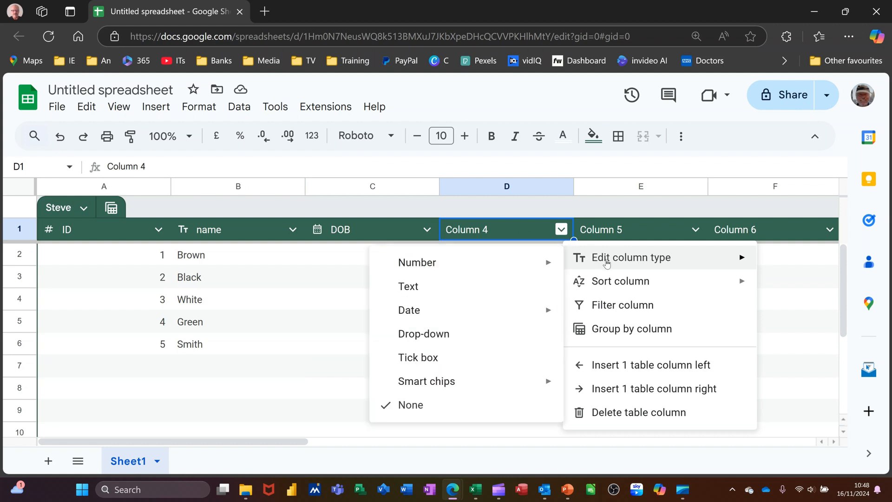
left_click(445, 342)
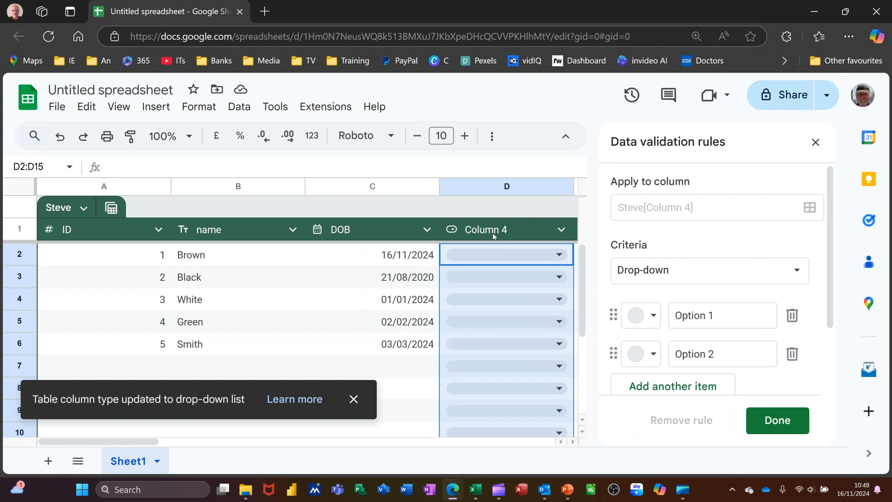
Step: Define the drop-down options for Column 4 as Excel, Access and Word
left_click_drag(723, 316, 675, 316)
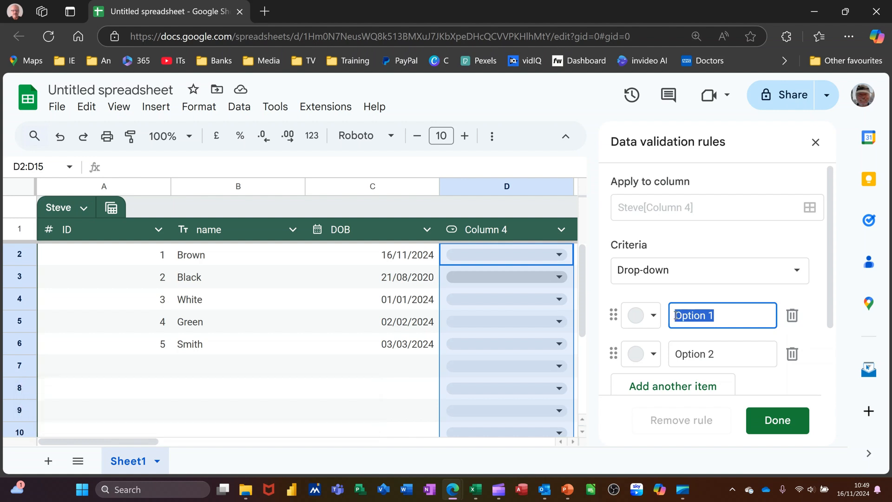
type("Exce")
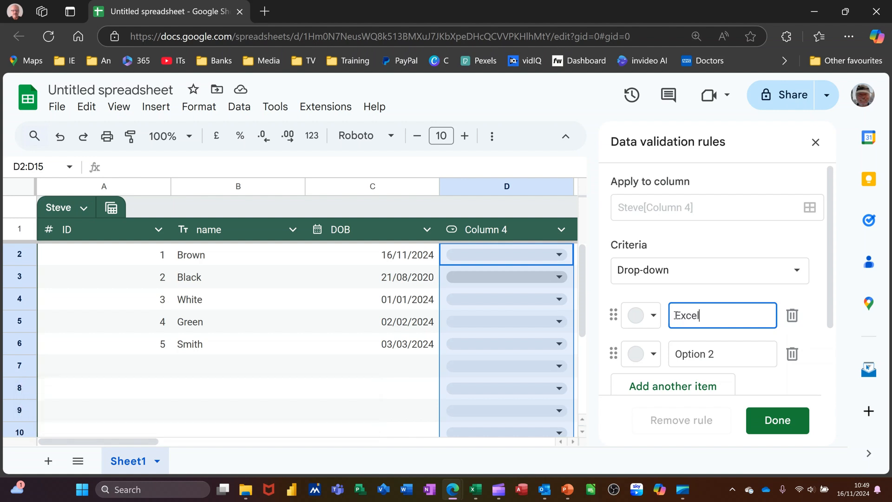
type("l")
left_click_drag(737, 353, 675, 352)
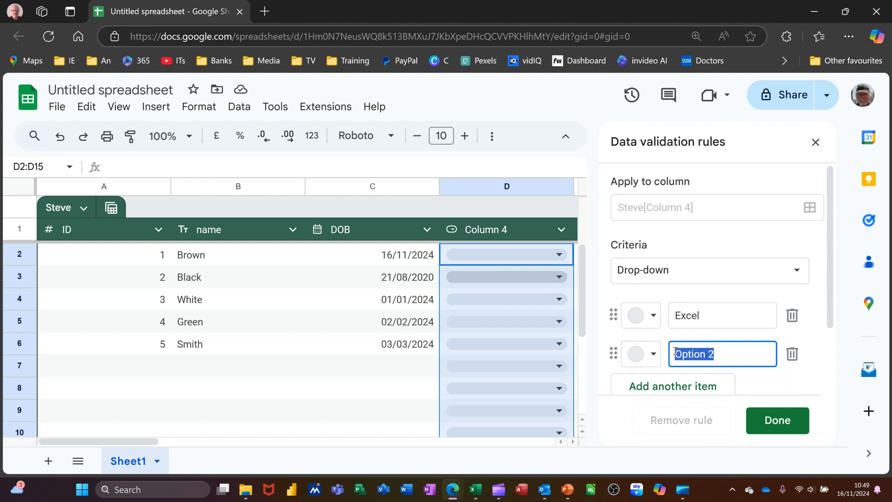
type("Access")
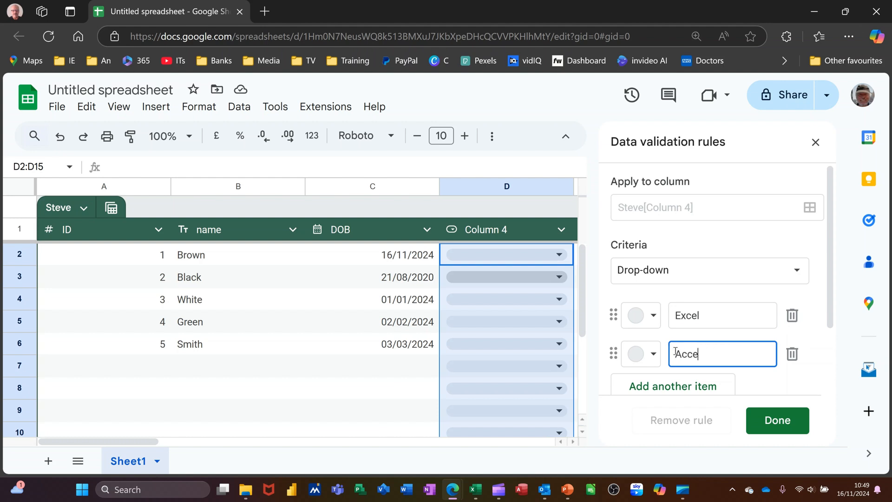
left_click(653, 388)
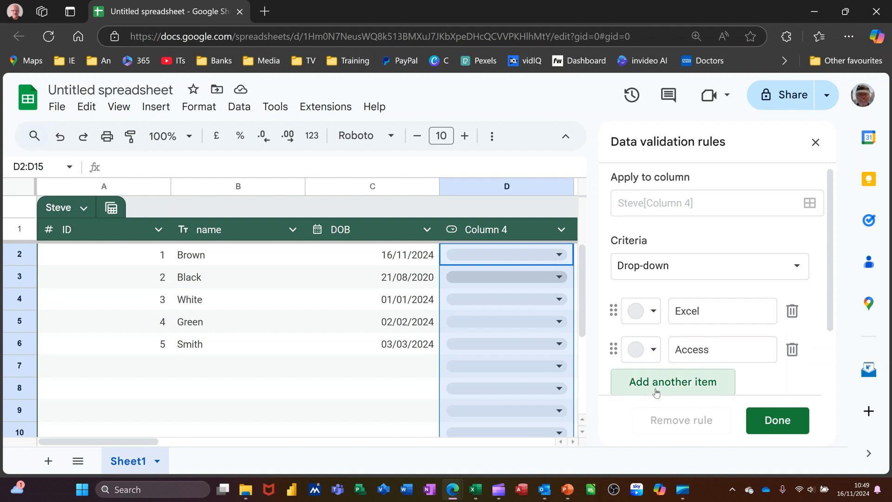
type("Word")
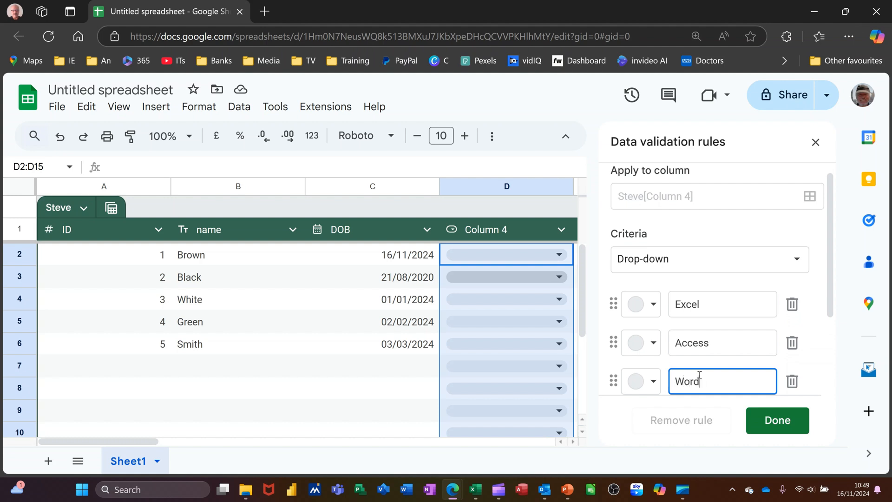
Step: Colour the Excel option dark red, Access light orange and Word dark blue, and save the drop-down rule
left_click(653, 304)
left_click(671, 175)
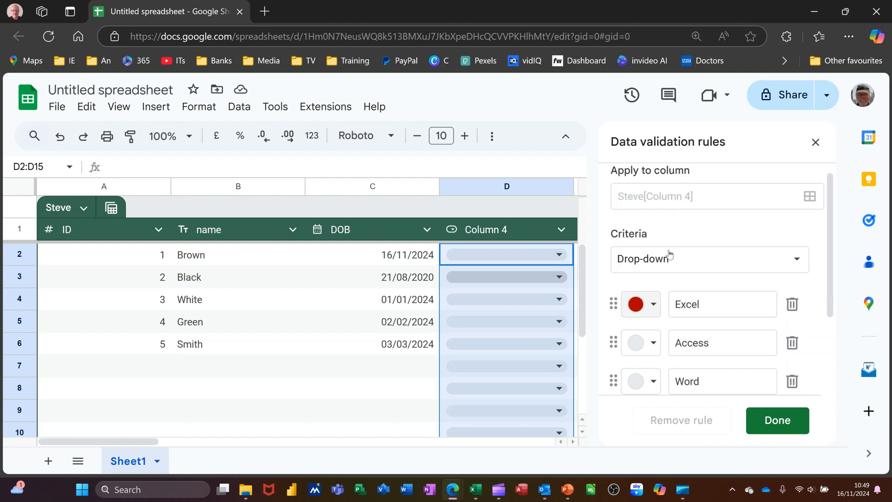
left_click(653, 343)
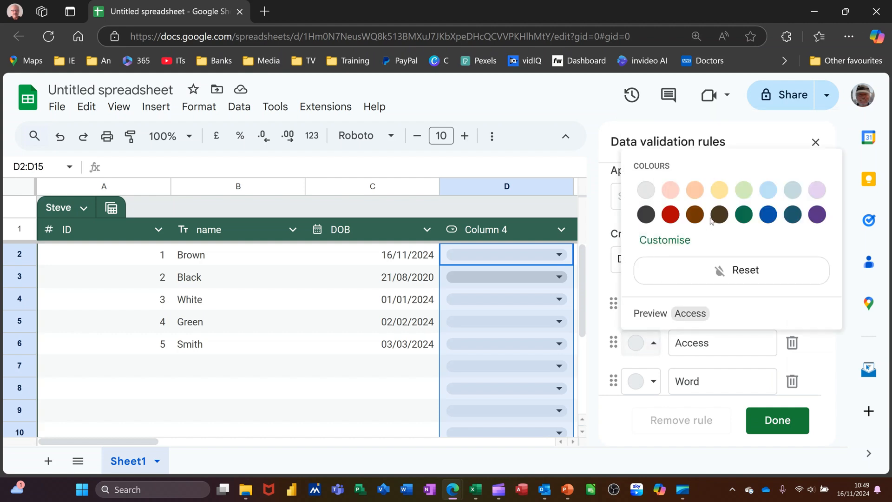
left_click(691, 192)
left_click(653, 381)
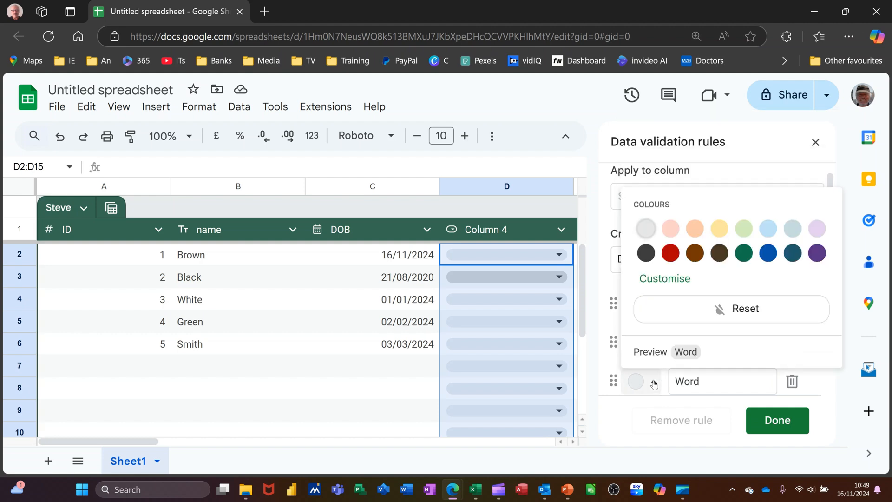
left_click(768, 253)
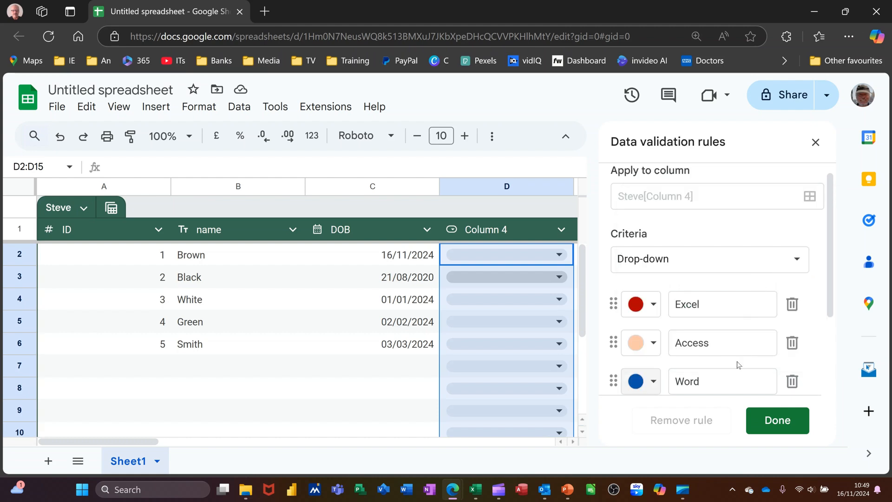
left_click(769, 417)
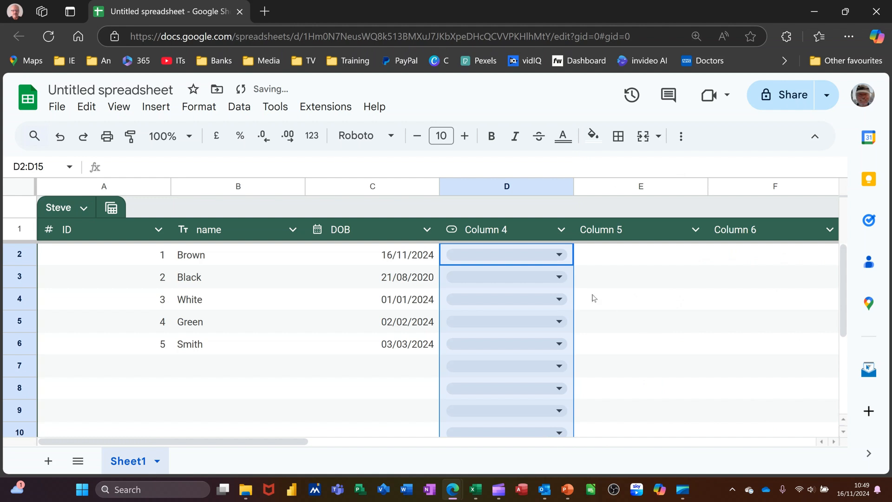
Step: Rename the Column 4 header as Course
left_click(518, 238)
double_click(518, 239)
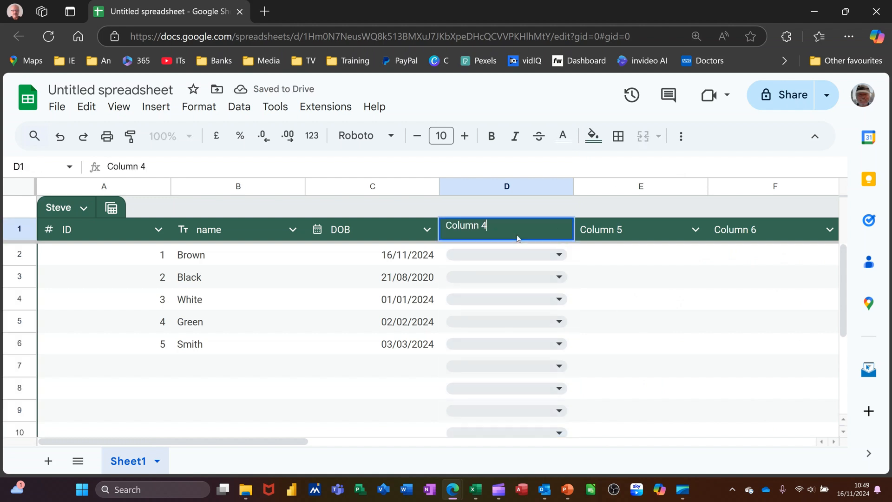
key("BackSpace")
key("BackSpace")
key("BackSpace")
key("BackSpace")
key("BackSpace")
key("BackSpace")
key("BackSpace")
key("BackSpace")
type("Course")
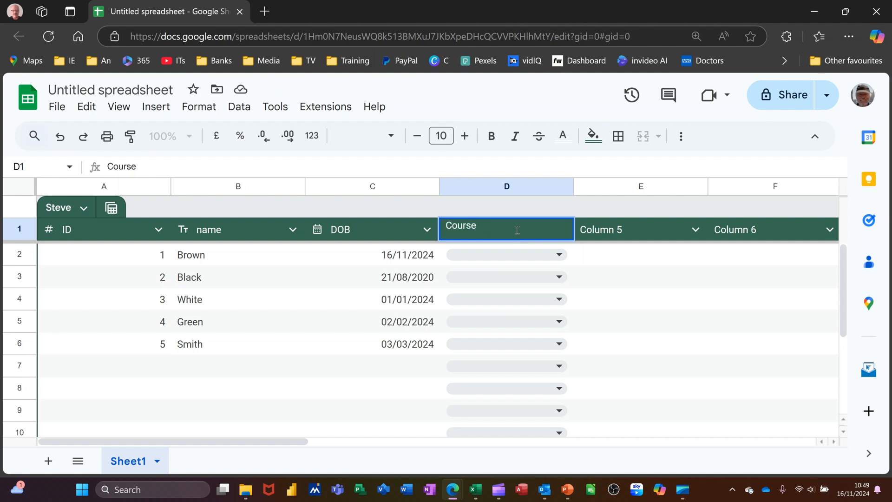
Step: Choose the courses in cells D2 to D6: Excel, Excel, Access, Word and Excel
left_click(562, 259)
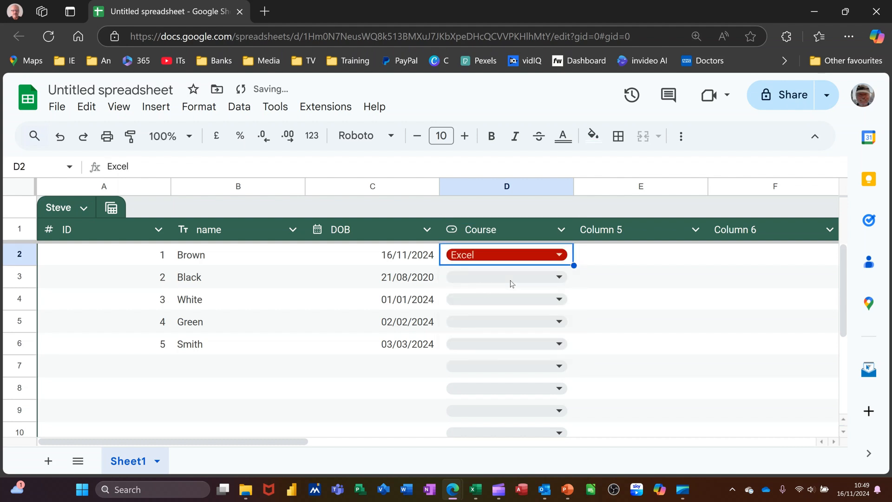
left_click(544, 276)
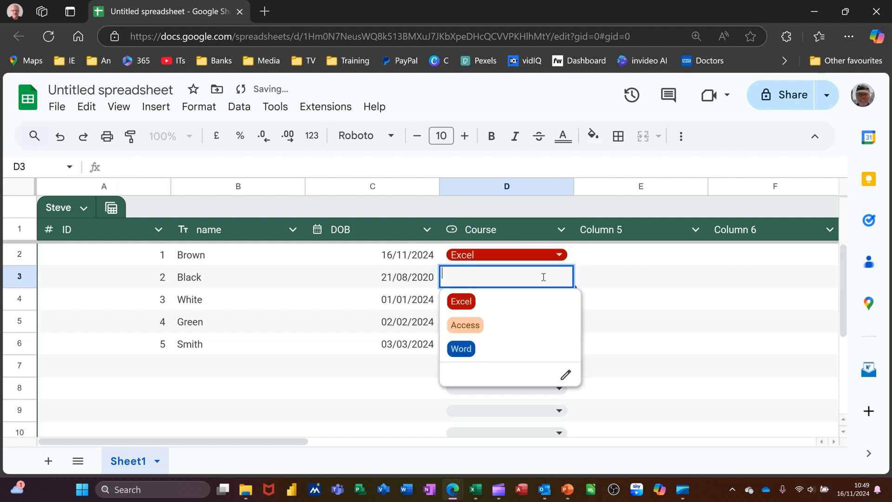
left_click(468, 301)
left_click(486, 306)
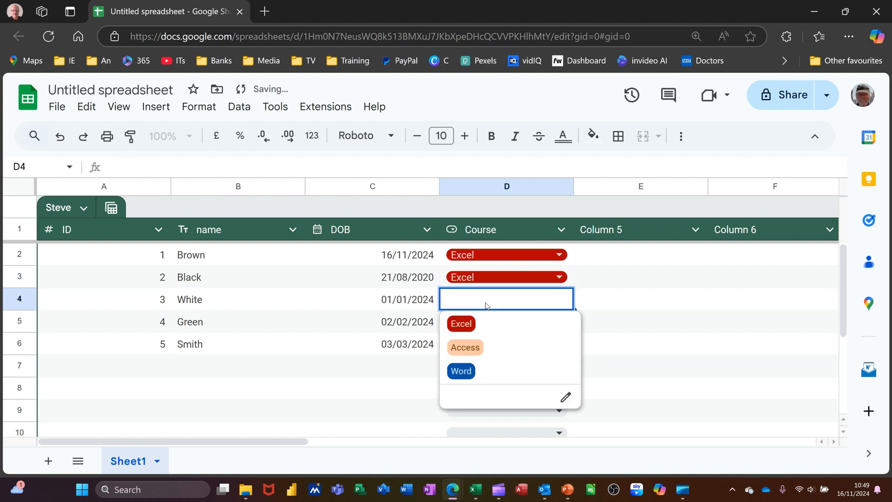
type("a")
left_click(482, 325)
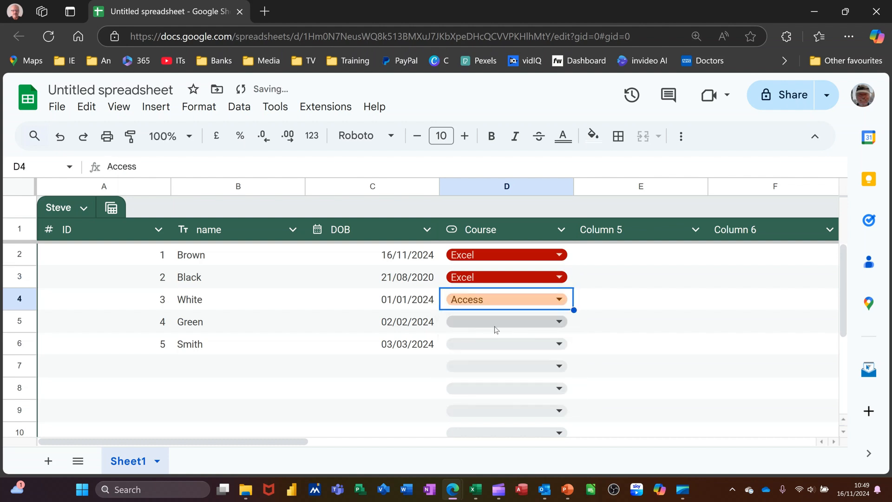
left_click(496, 328)
type("w")
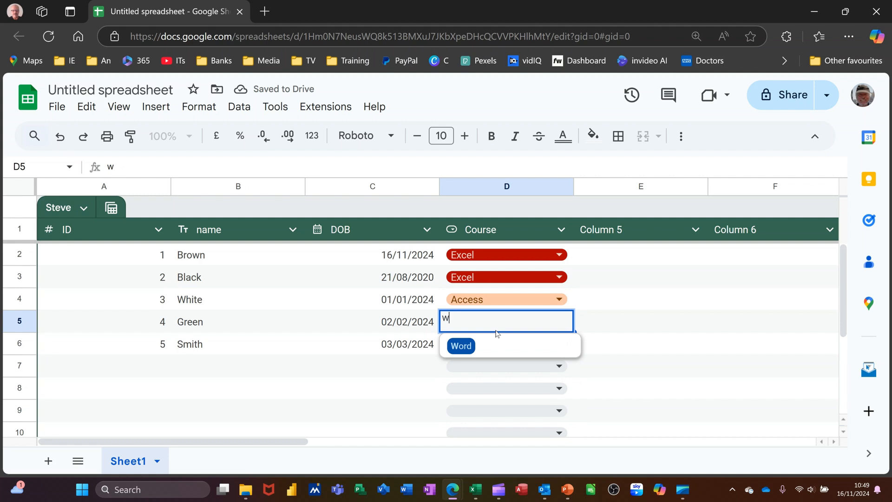
left_click(469, 344)
left_click(495, 354)
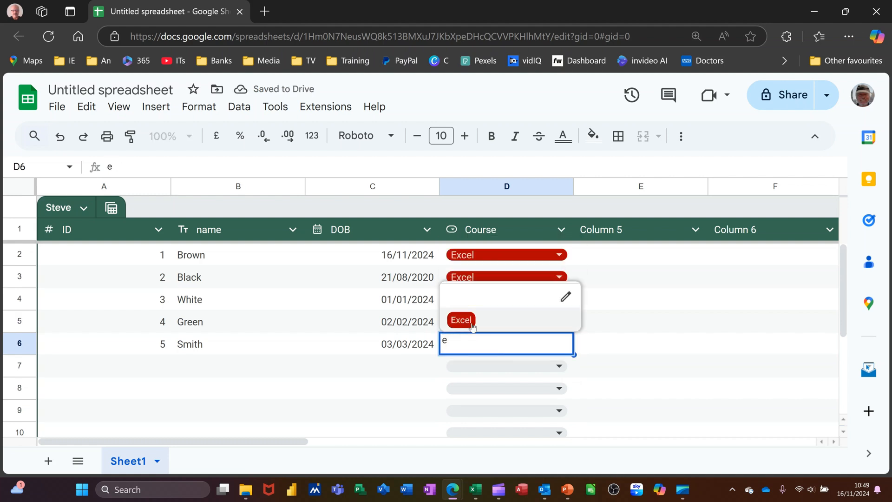
key("Return")
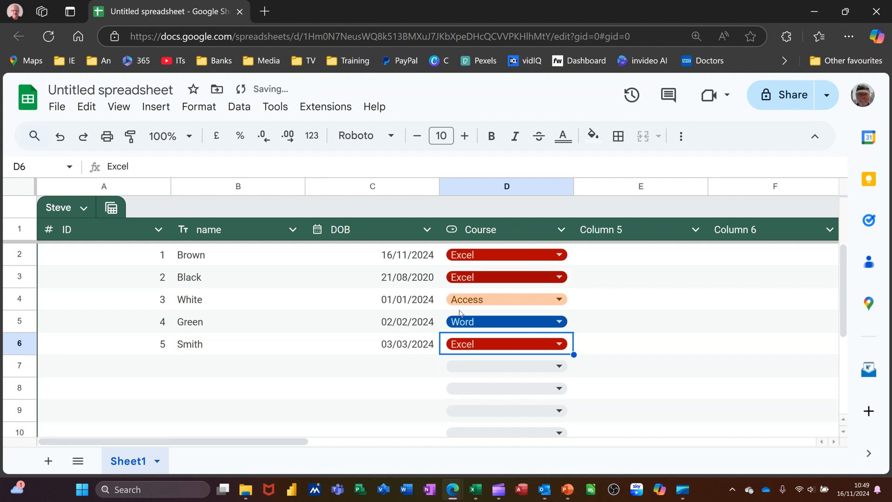
Step: Set the Column 5 type to Tick box and tick cells E2, E3 and E4
left_click(695, 230)
mouse_move(660, 260)
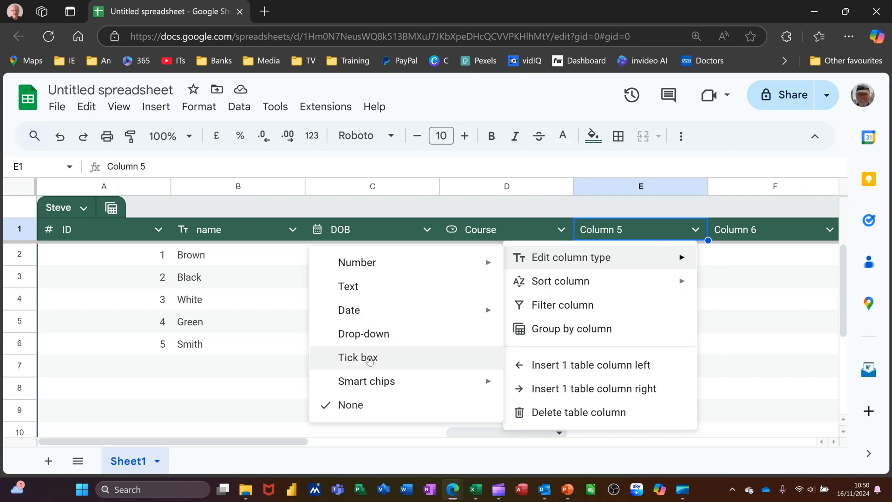
left_click(421, 354)
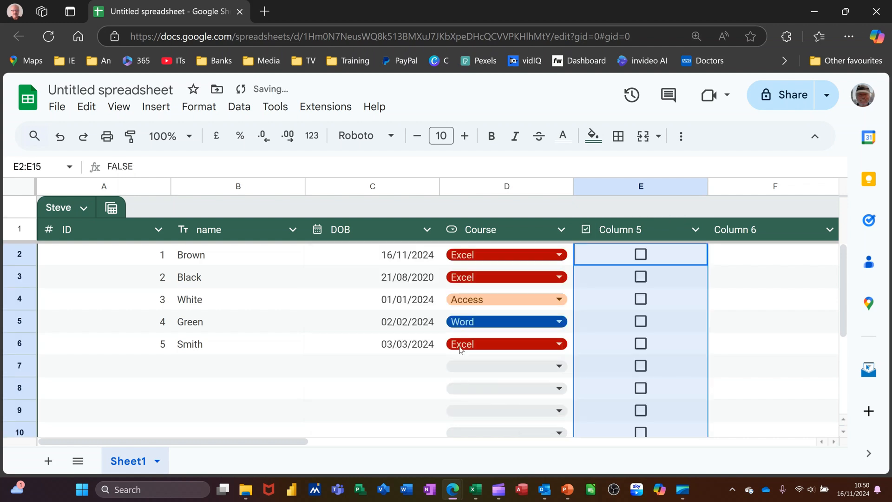
left_click(641, 256)
left_click(640, 278)
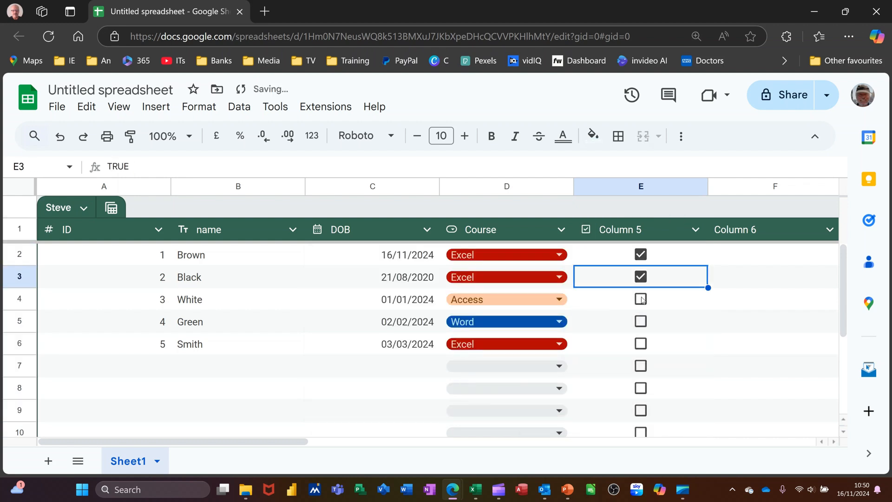
left_click(642, 300)
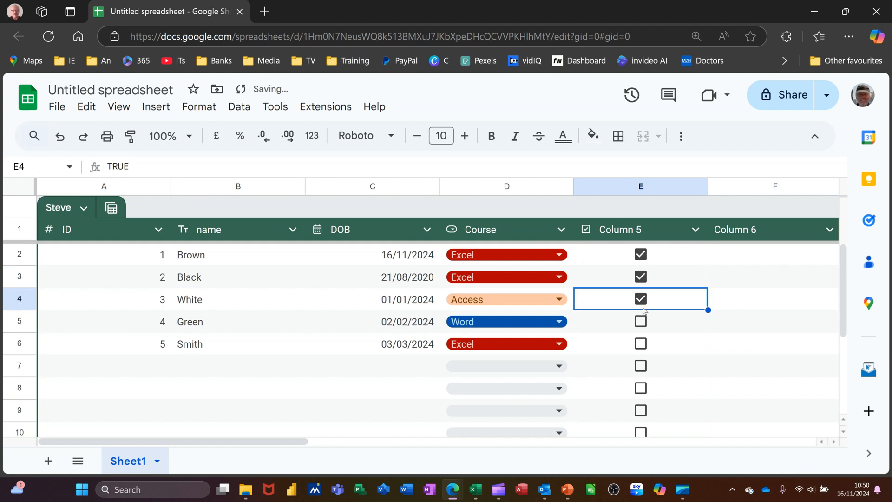
Step: Rename the Column 5 header as Status
left_click(653, 230)
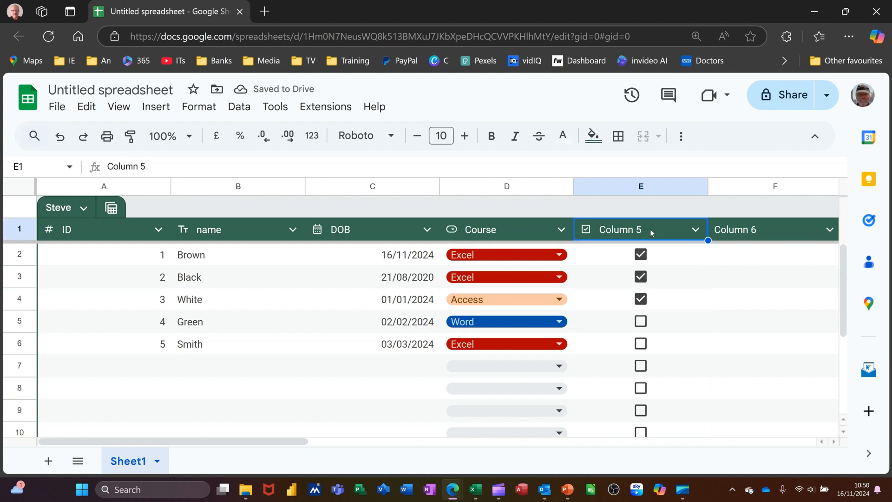
double_click(631, 229)
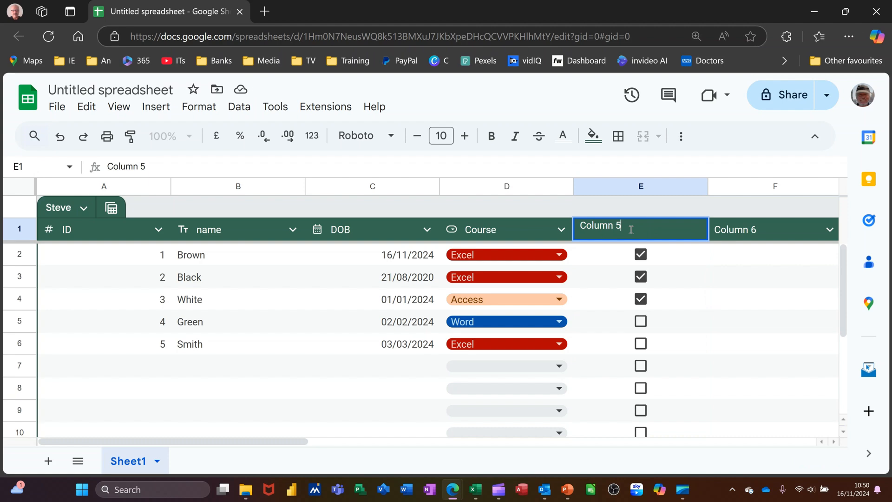
left_click_drag(625, 226, 578, 232)
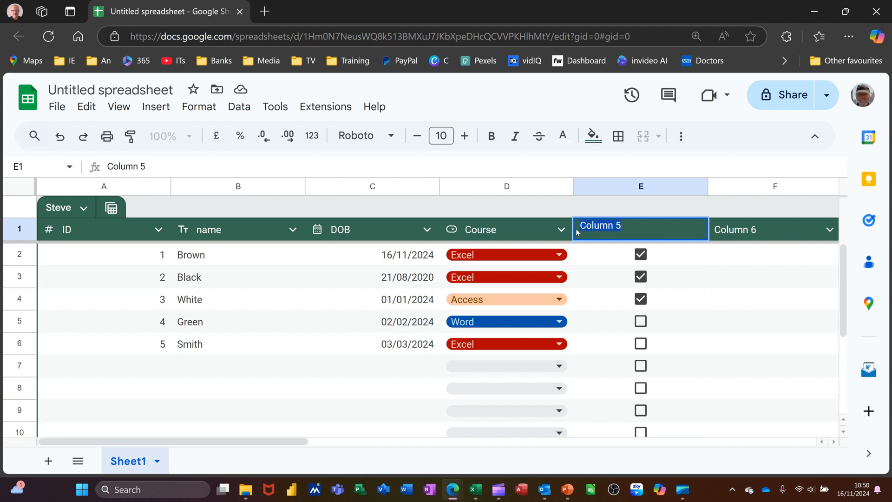
type("Status")
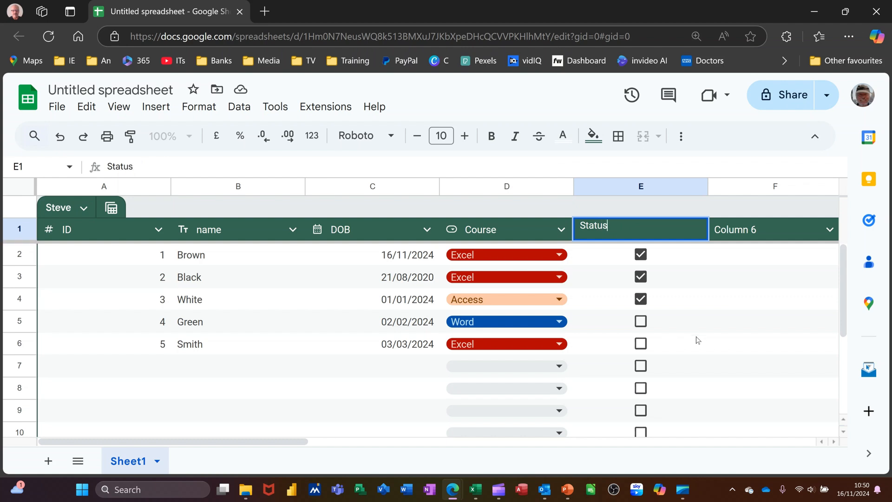
left_click(703, 297)
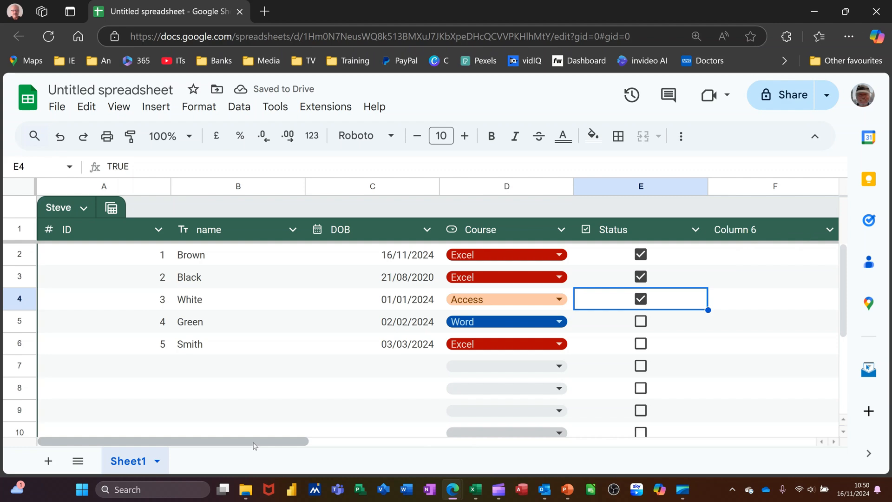
Step: Set the Column 6 type to the Rating smart chip
left_click_drag(282, 442, 323, 441)
left_click_drag(304, 435, 328, 444)
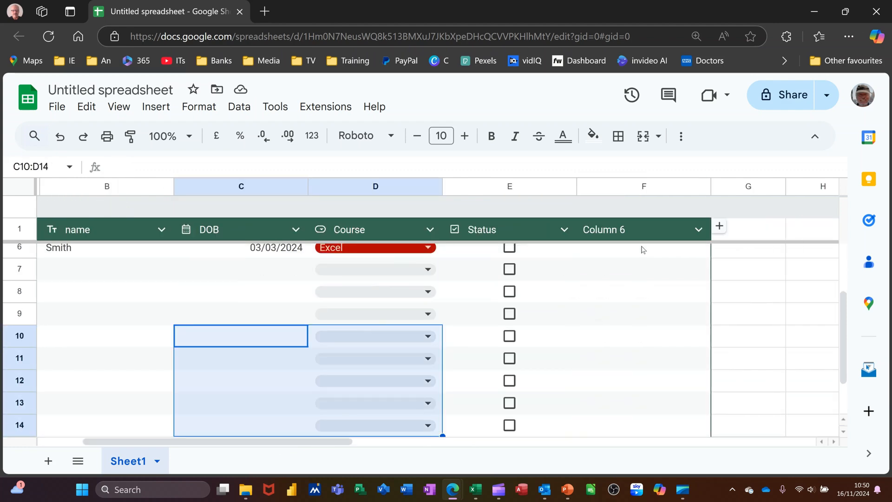
left_click(699, 230)
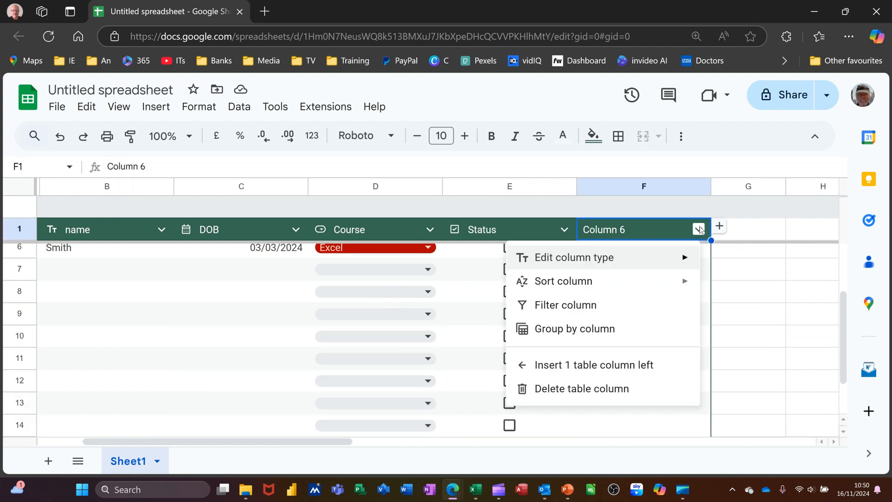
mouse_move(656, 259)
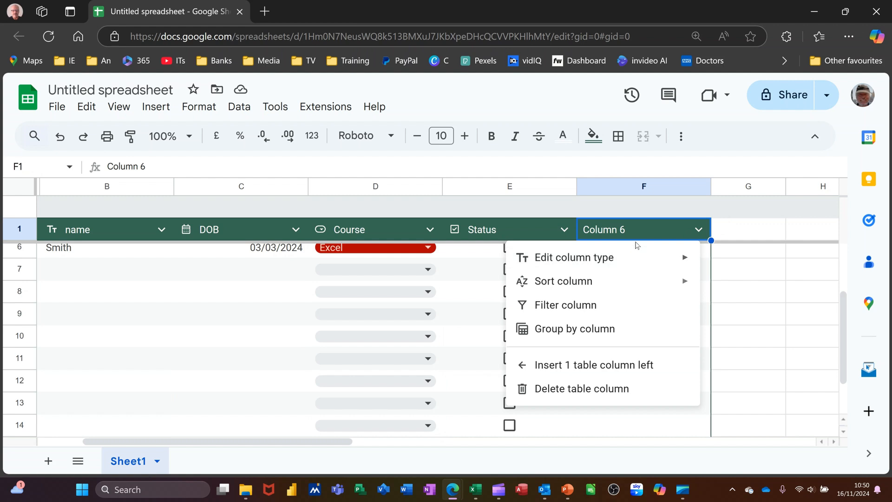
mouse_move(625, 258)
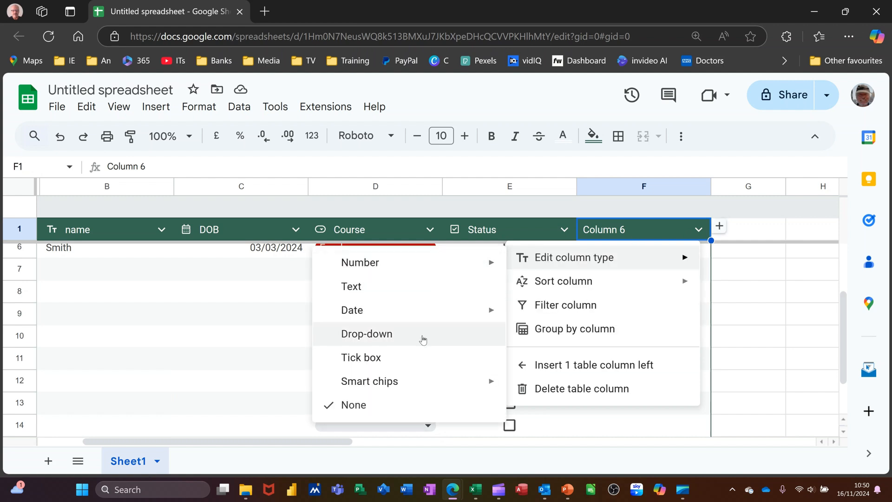
mouse_move(395, 385)
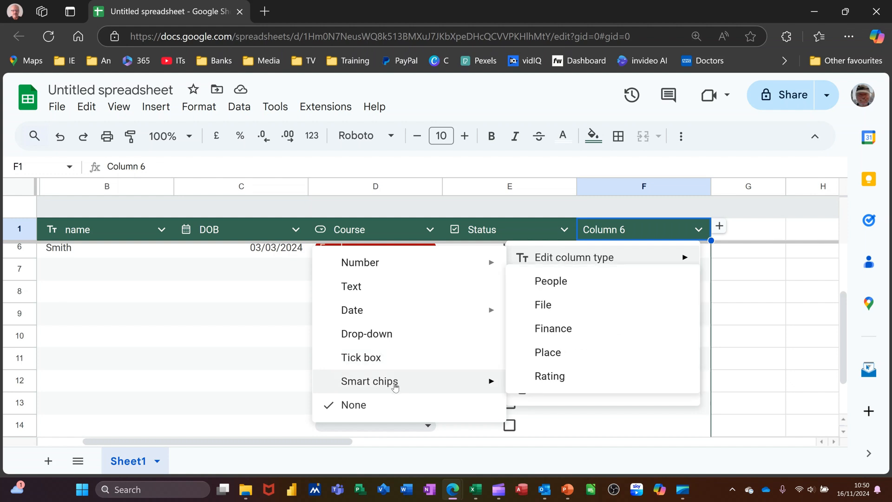
left_click(563, 381)
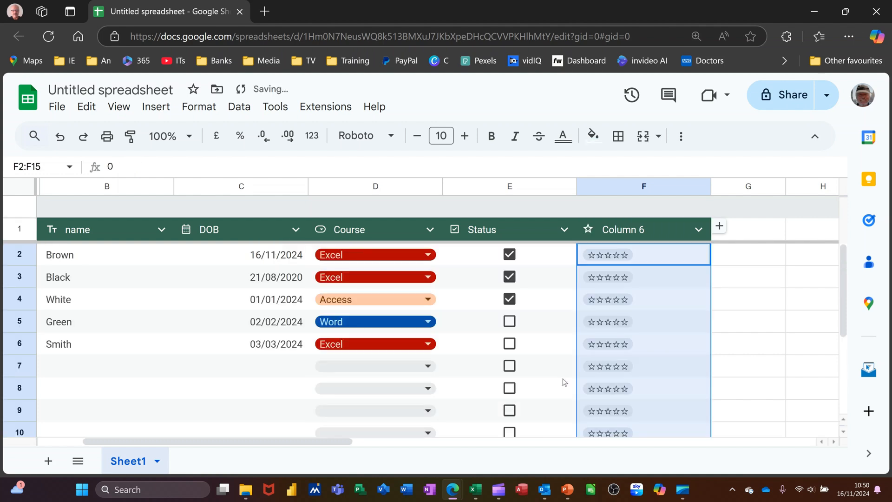
Step: Rename the Column 6 header as Feedback
left_click(660, 233)
double_click(659, 229)
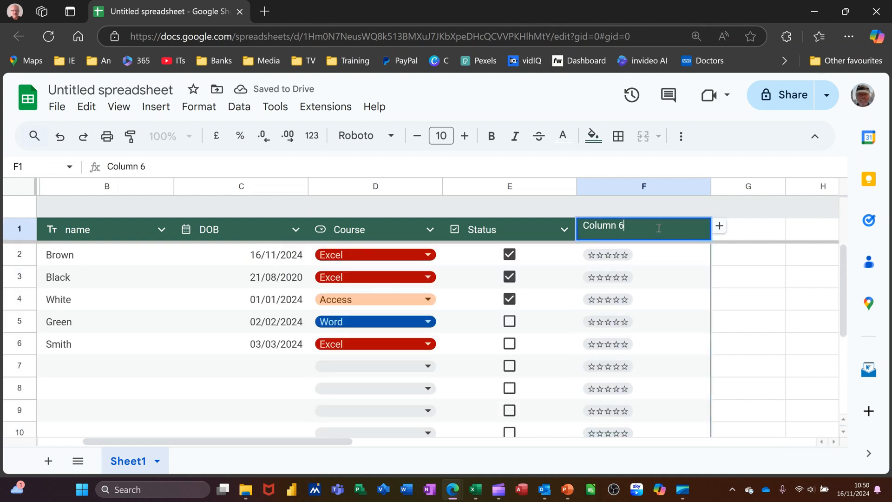
left_click_drag(627, 225, 555, 226)
type("Feedback")
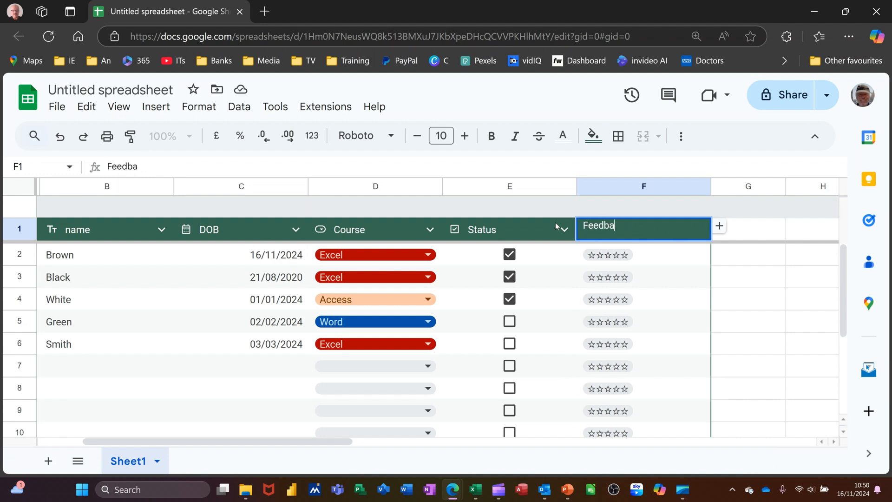
Step: Rate the feedback in cells F2 and F3 with five stars and in F4 with four stars
left_click(623, 257)
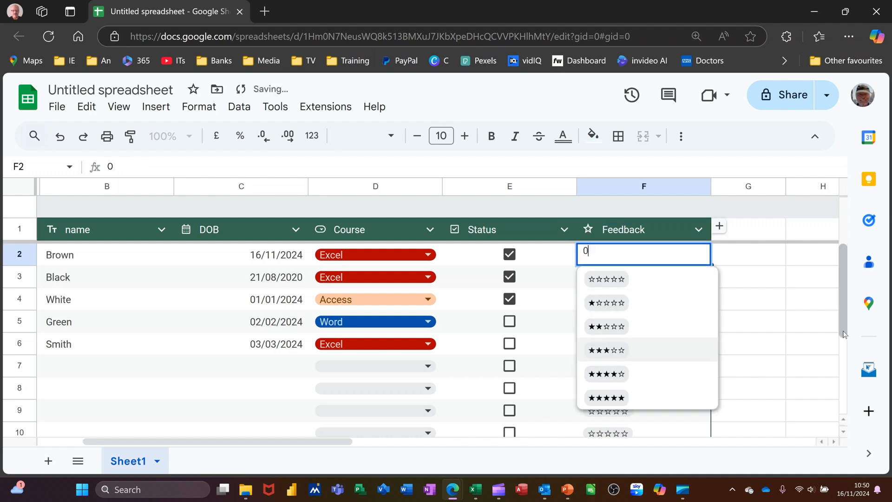
left_click(812, 320)
left_click(624, 256)
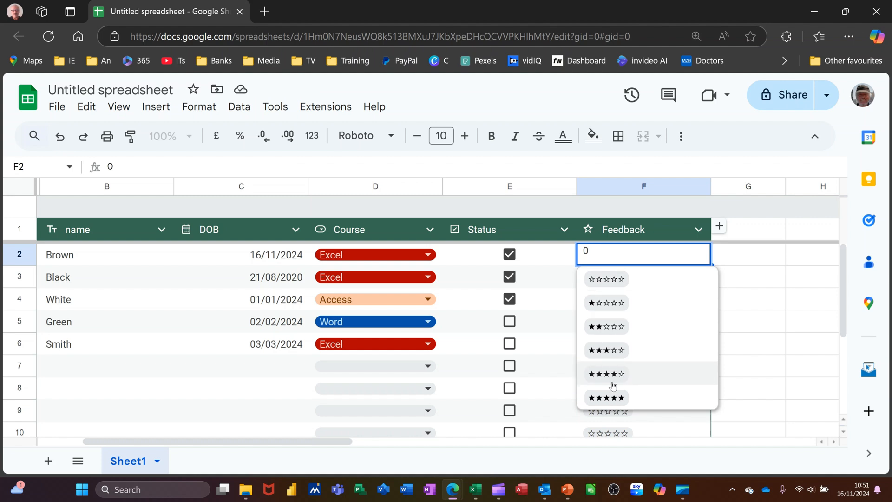
left_click(613, 397)
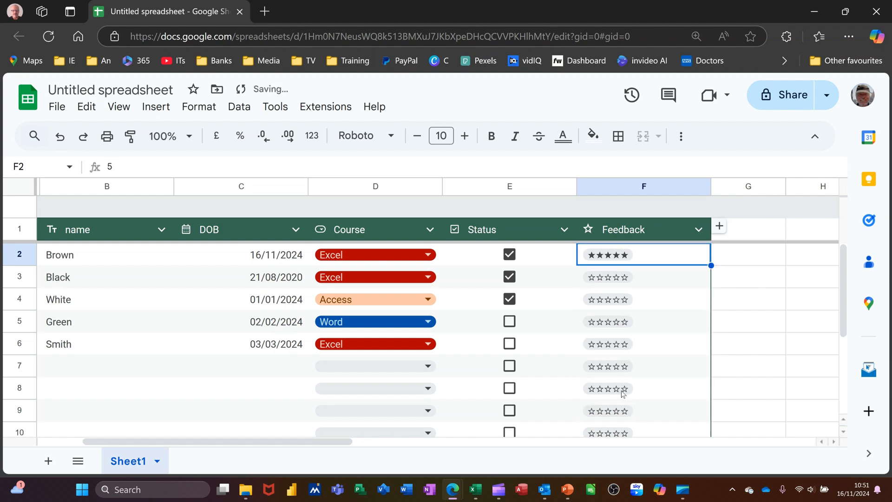
left_click(628, 284)
left_click(614, 421)
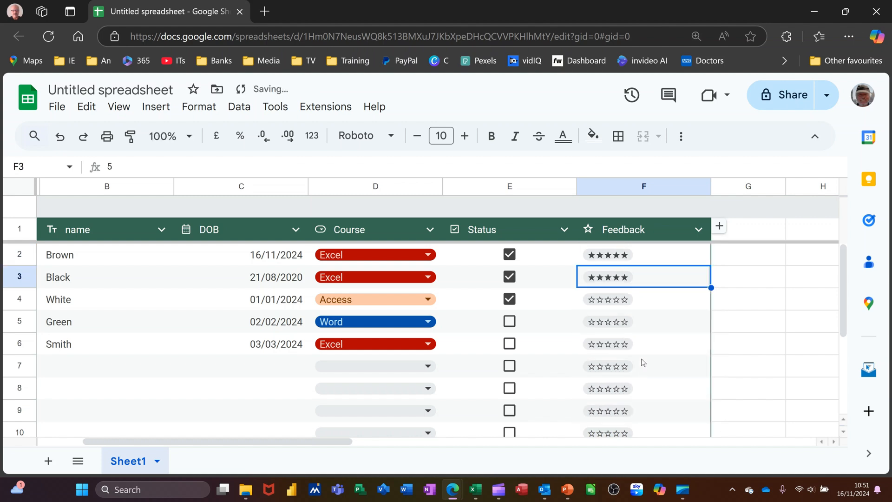
left_click(624, 301)
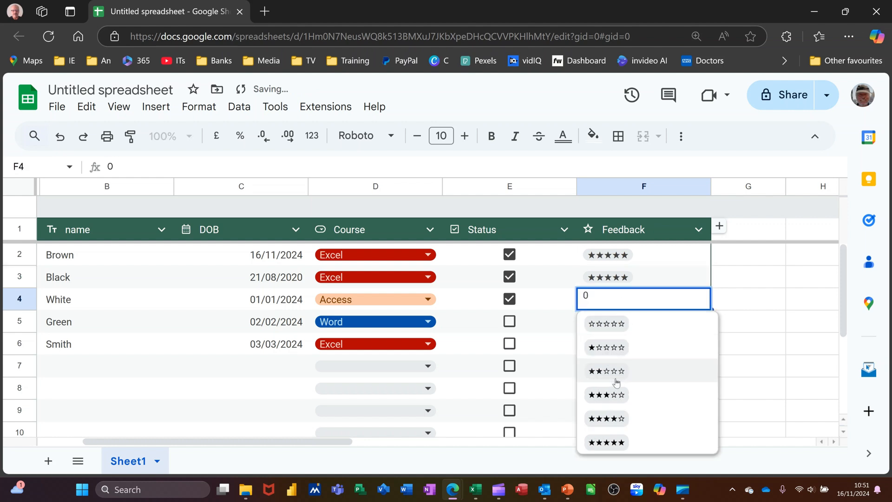
left_click(652, 422)
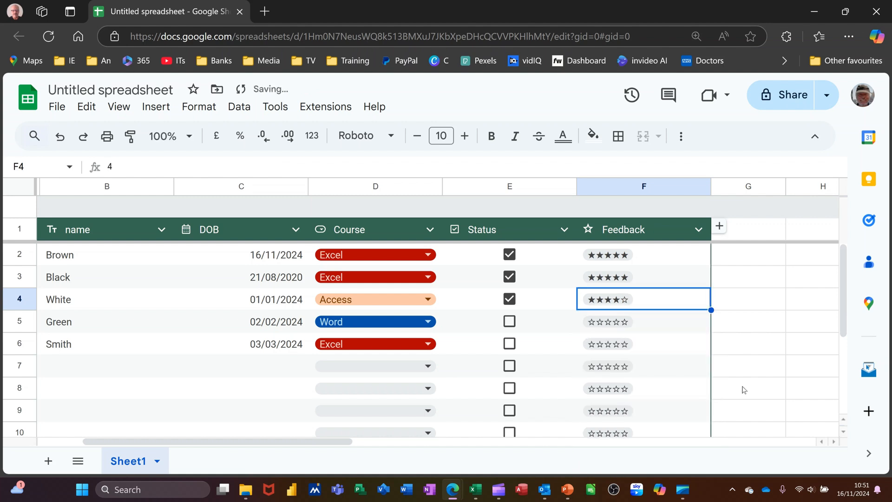
Step: Add a new table column after Feedback and set its type to the People smart chip
left_click(758, 322)
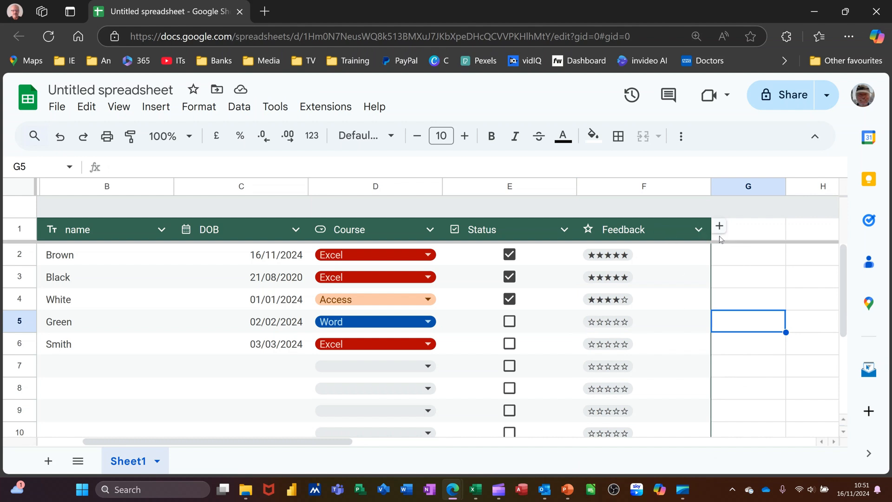
left_click(719, 227)
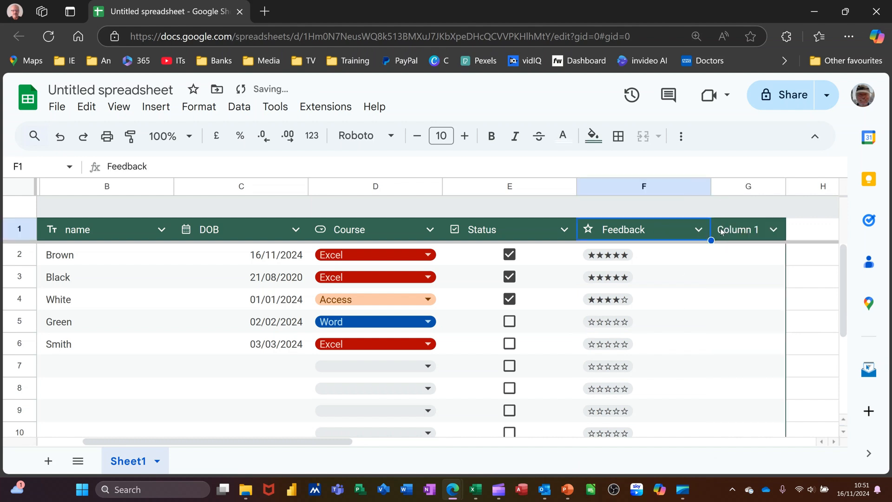
left_click(775, 230)
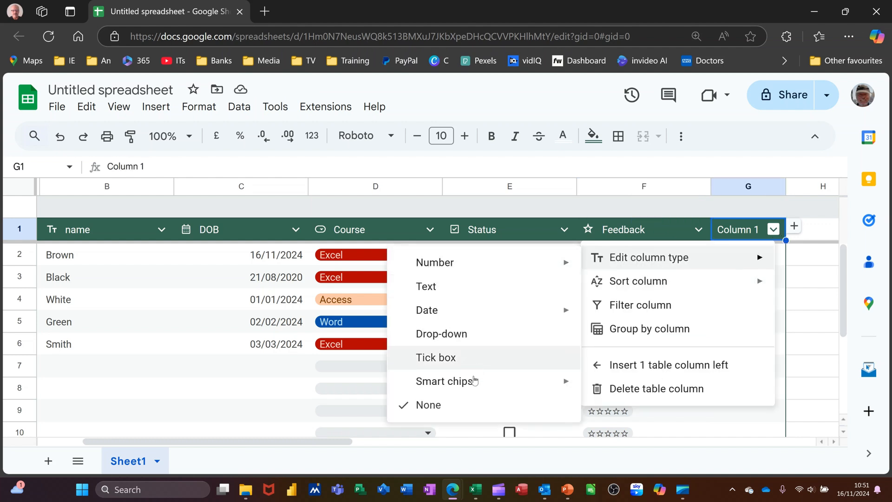
mouse_move(461, 393)
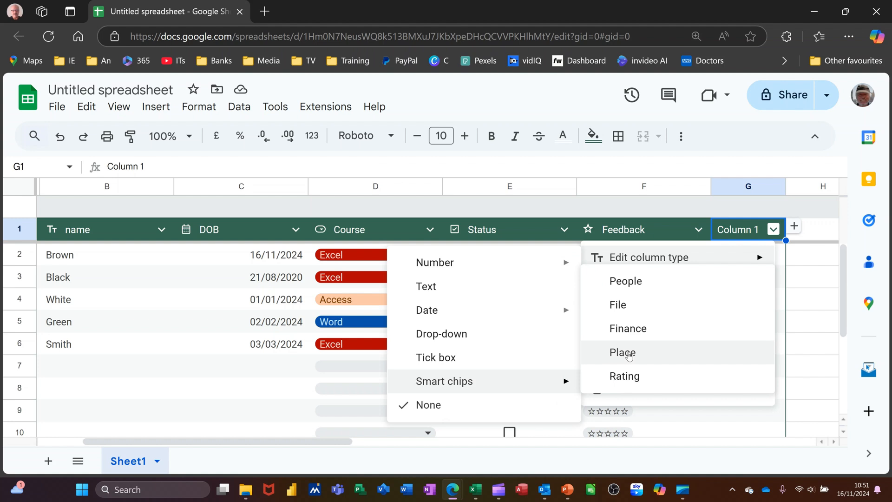
left_click(636, 288)
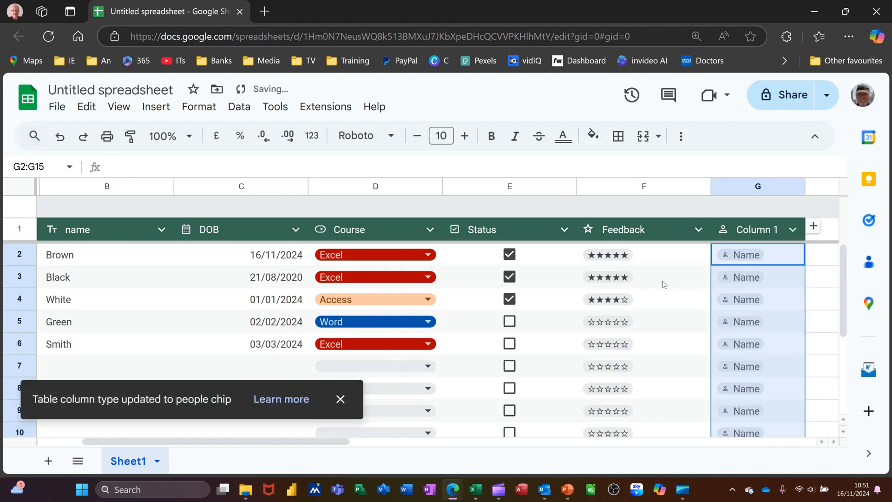
Step: Insert the first suggested contact as the people chip in cell G2
left_click(740, 257)
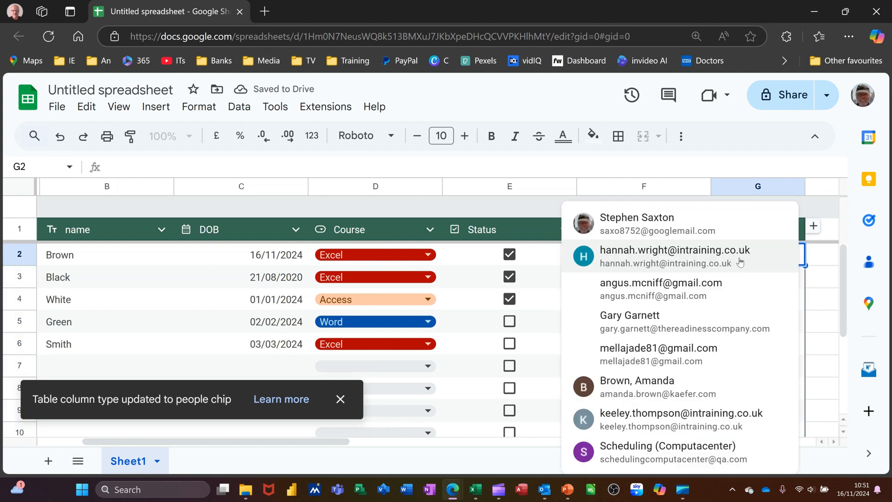
left_click(668, 228)
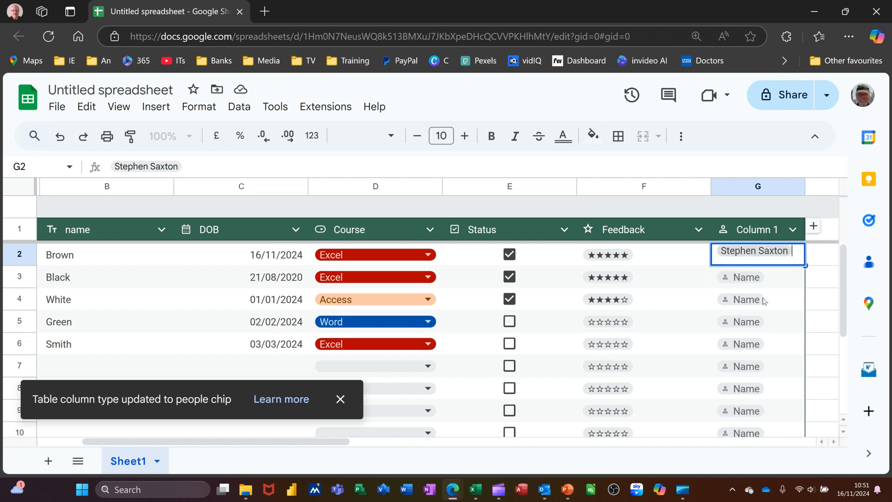
left_click(781, 303)
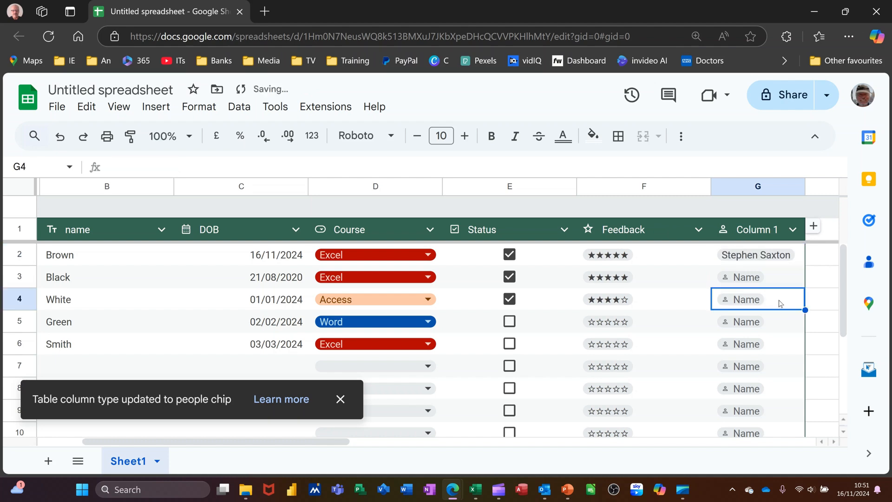
left_click(759, 254)
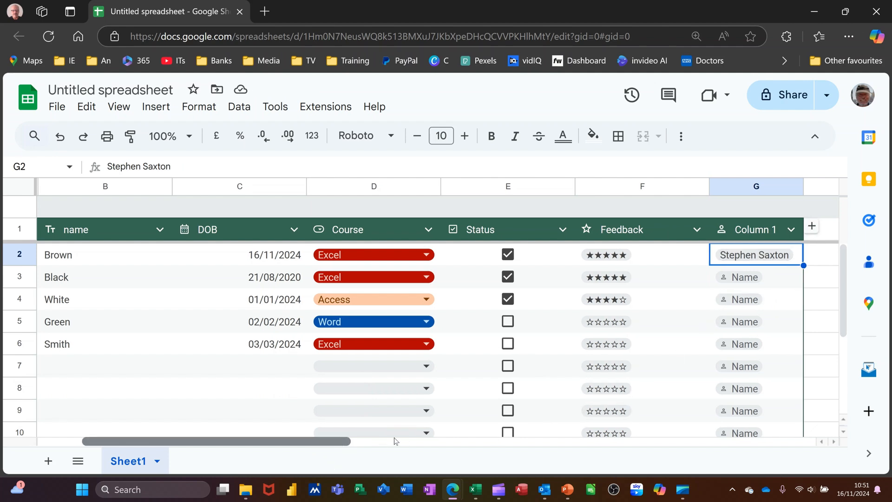
Step: Rename the header of the new people column G as Contact
scroll(343, 445, "right", 6)
scroll(448, 299, "right", 2)
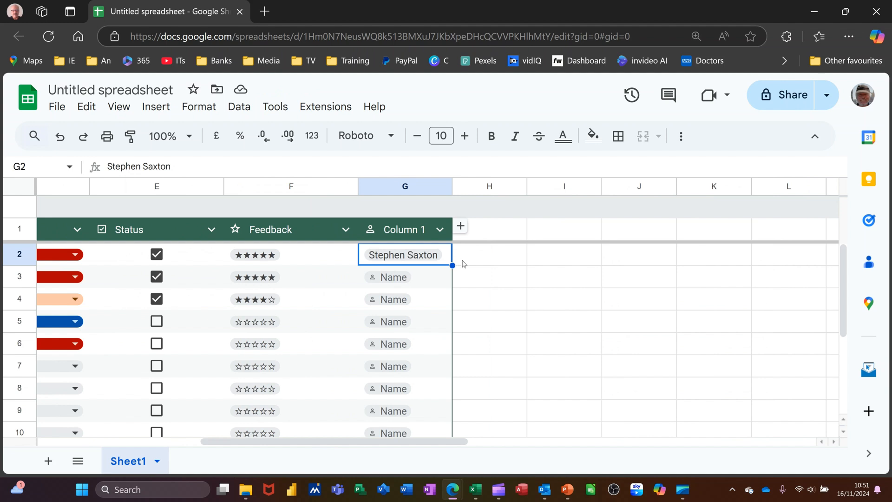
left_click(420, 235)
double_click(420, 235)
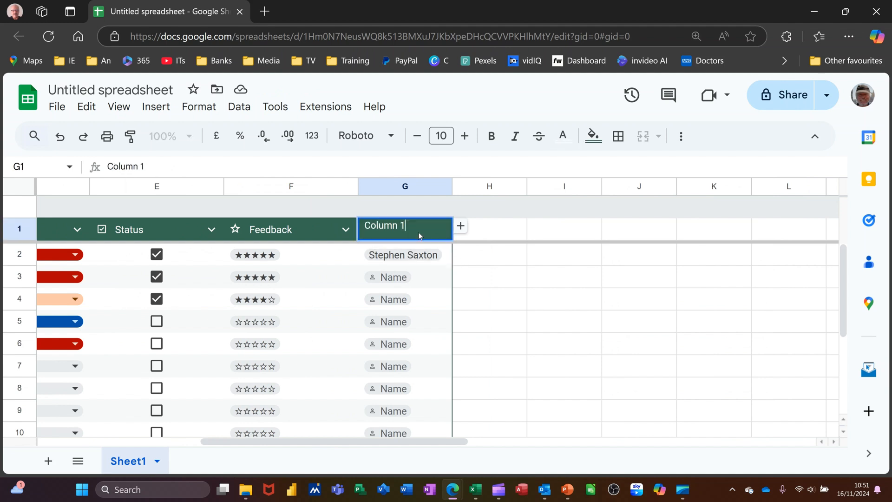
left_click_drag(420, 229, 370, 228)
type("C")
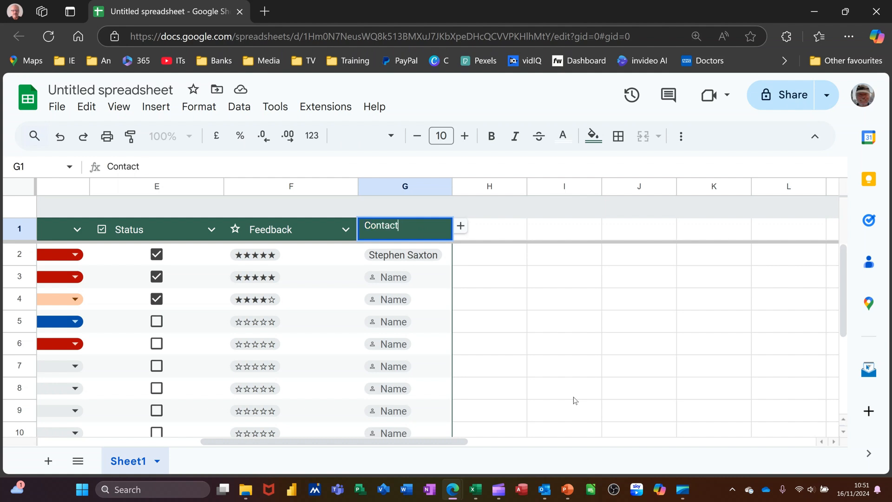
Step: Complete the Contact heading in G1 and view the contact card of the people chip in G2
type("ontact")
key("Return")
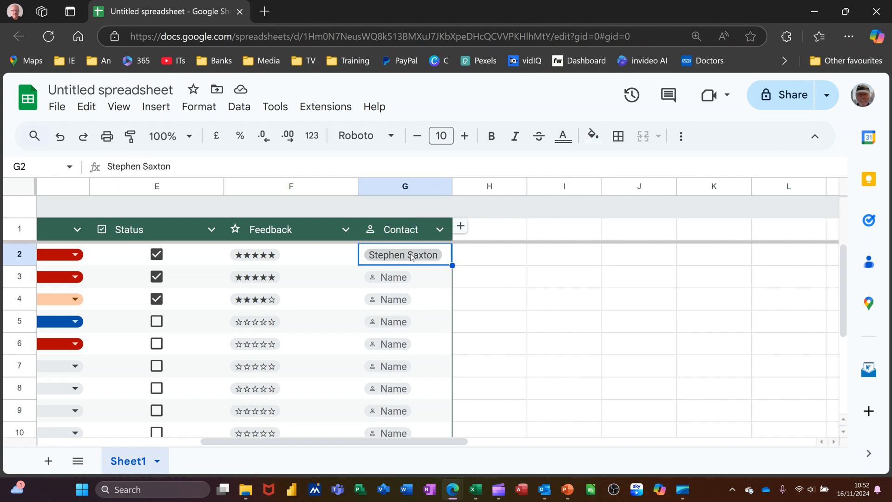
mouse_move(411, 257)
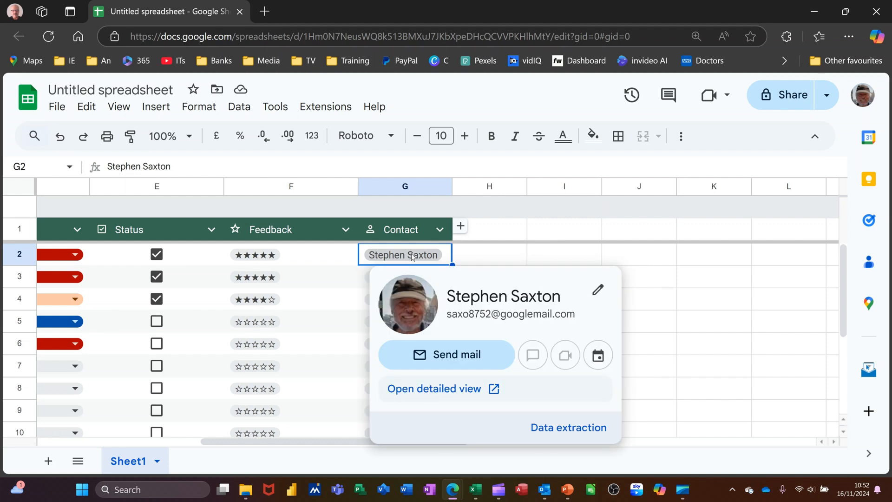
left_click(488, 255)
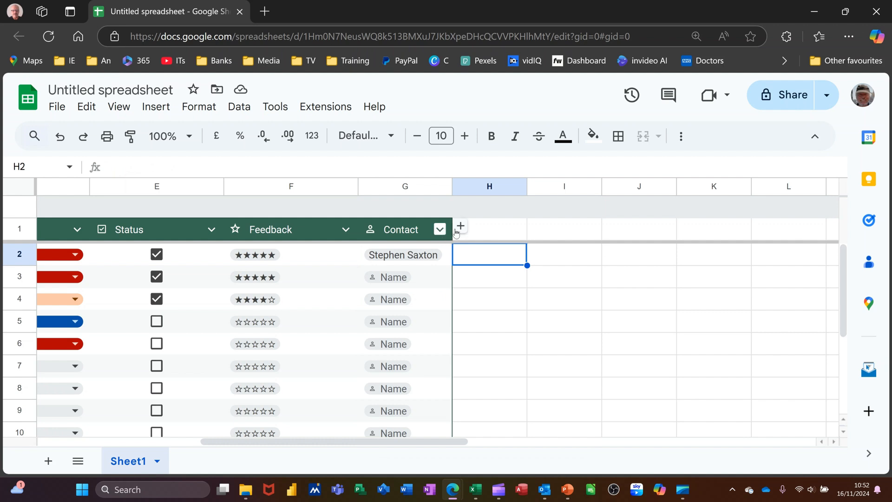
Step: Add a new table column after Contact and set its type to the Place smart chip
left_click(458, 226)
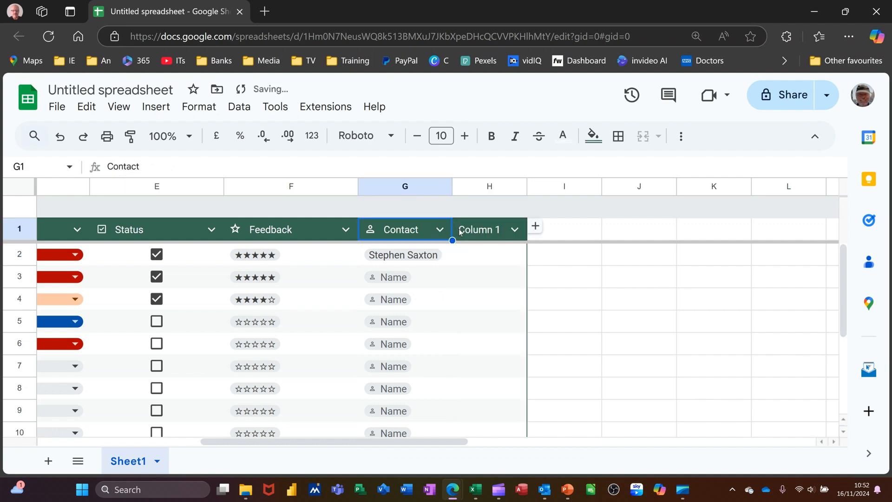
left_click(511, 230)
mouse_move(551, 264)
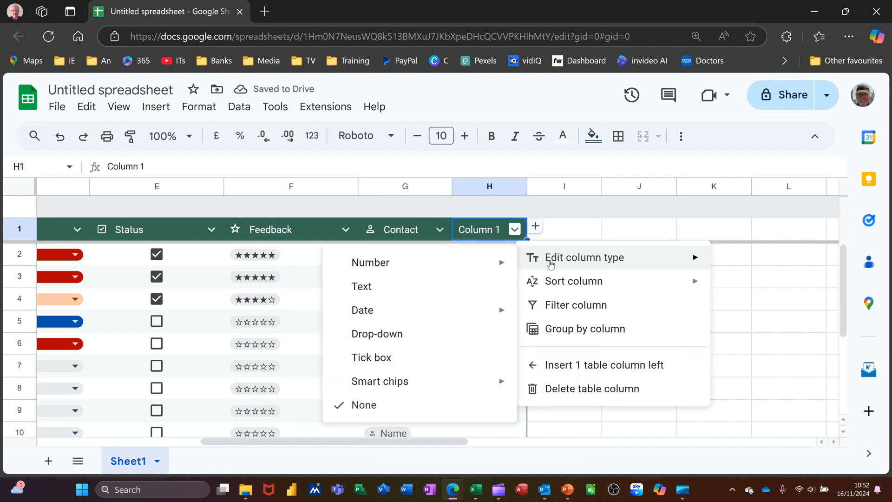
mouse_move(398, 386)
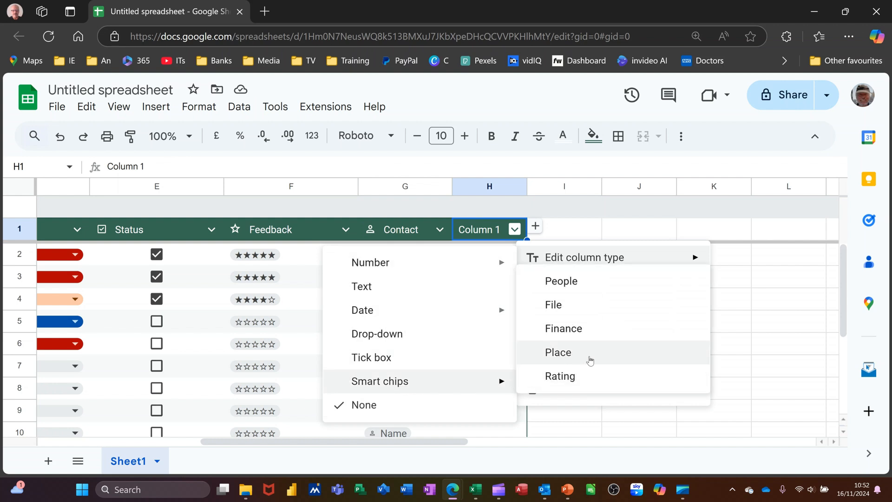
left_click(573, 355)
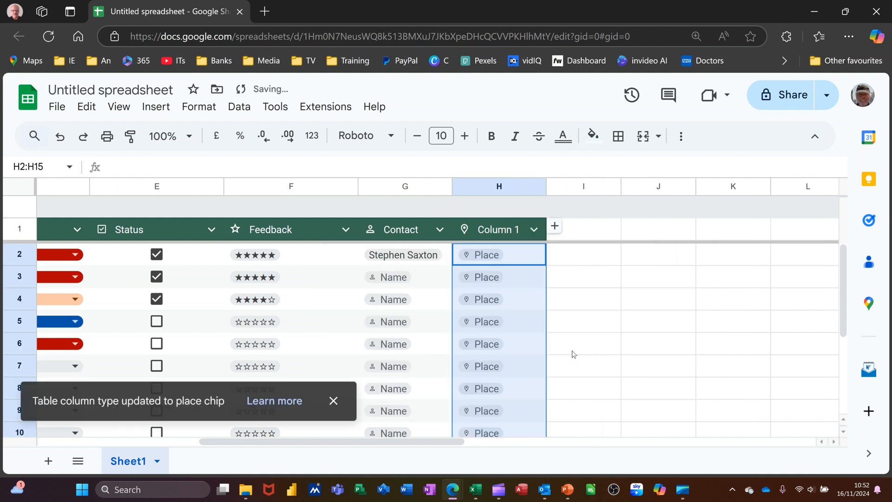
Step: Insert the place chips Leeds, UK in H2 and Bradford, UK in H3, and preview both map cards
double_click(483, 261)
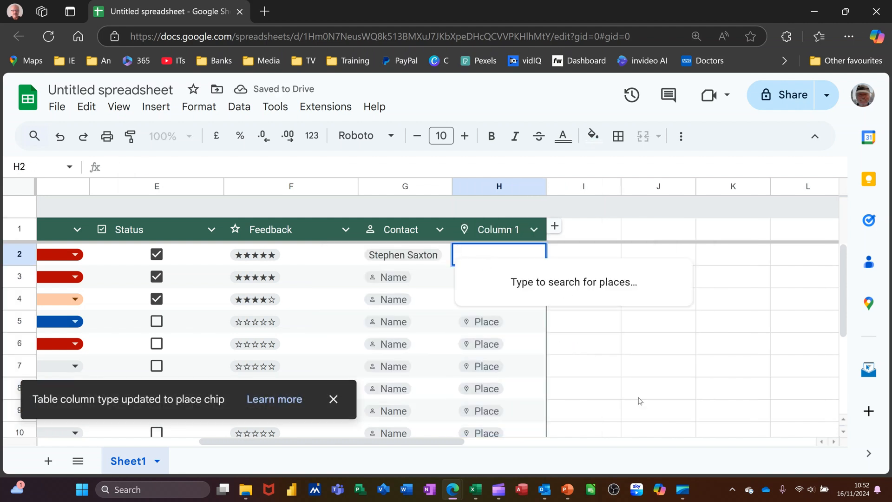
type("Leeds")
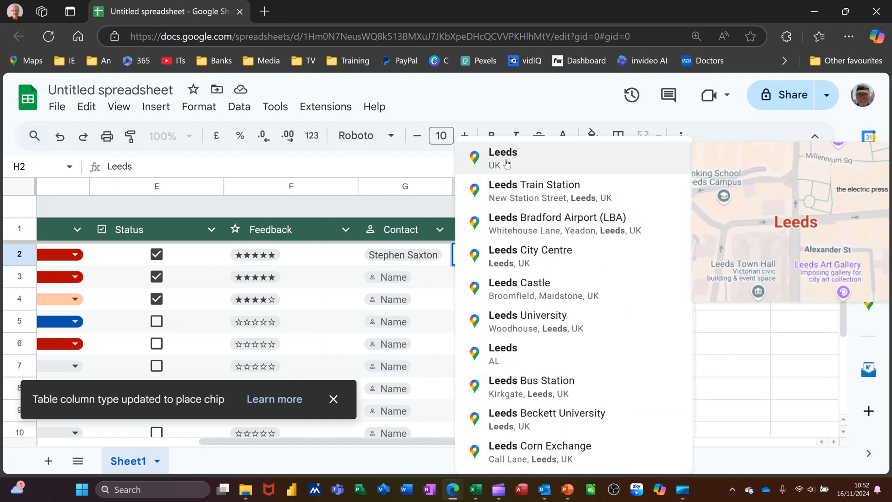
left_click(507, 160)
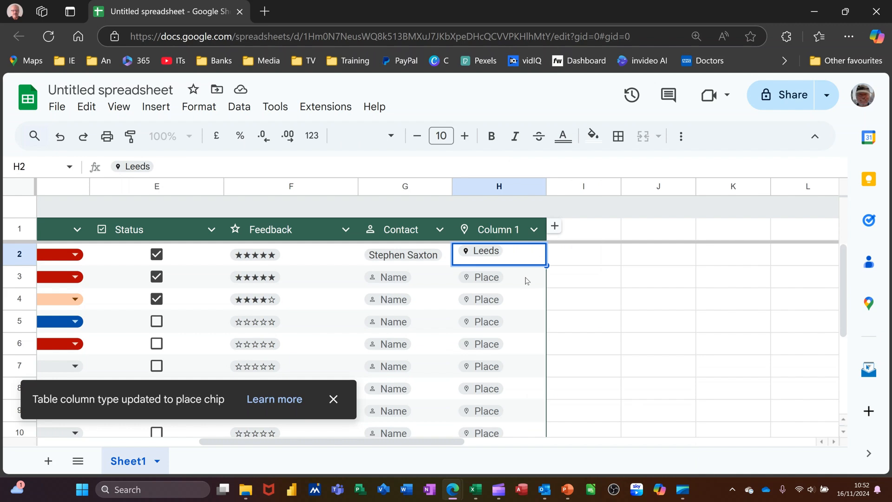
double_click(494, 276)
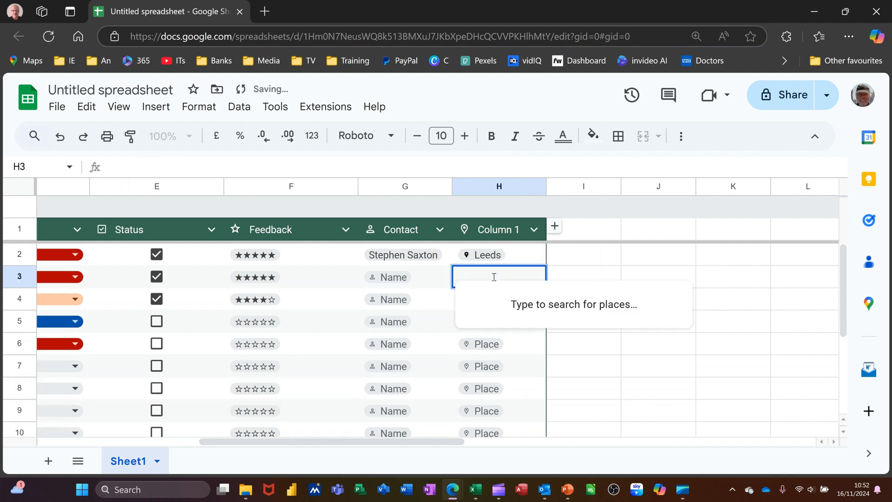
type("Bradford")
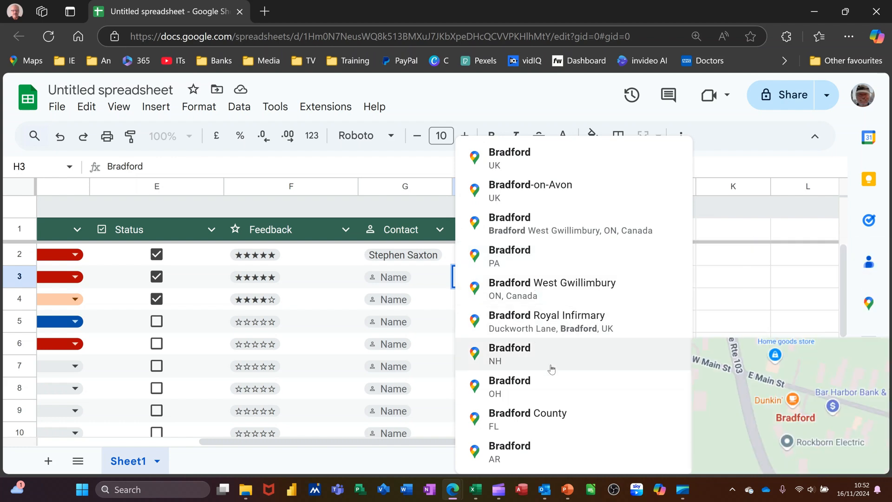
left_click(509, 159)
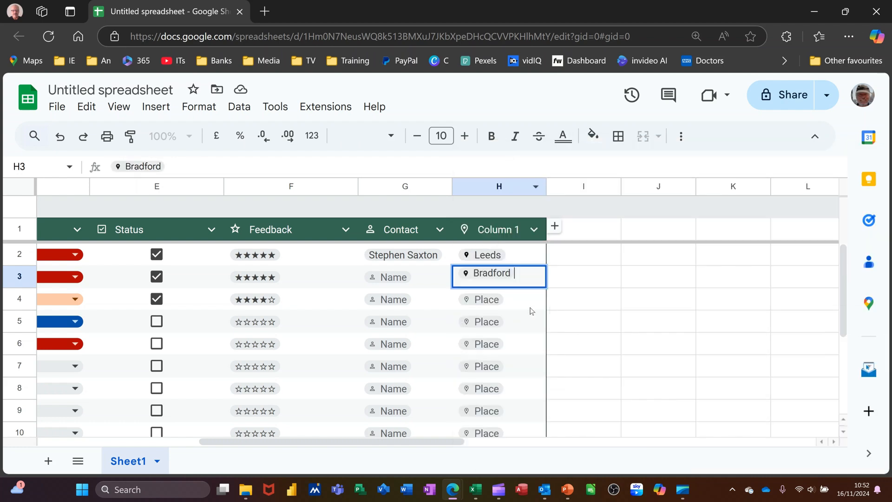
left_click(569, 280)
mouse_move(497, 279)
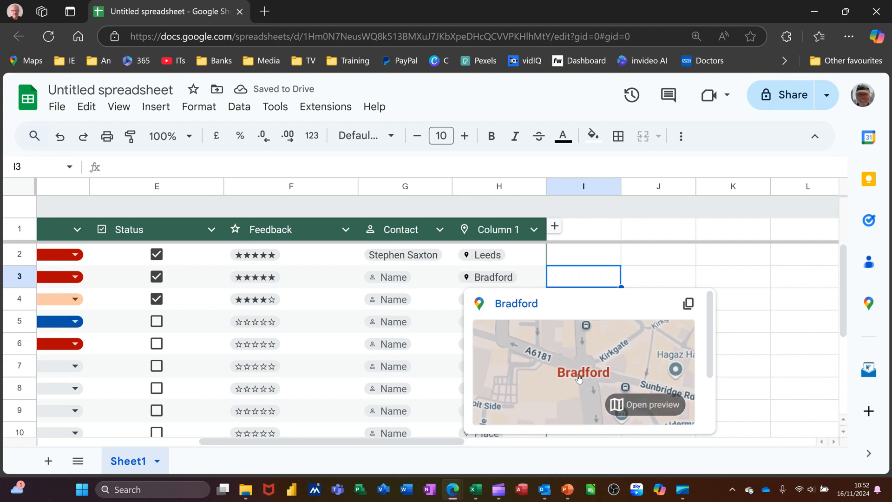
mouse_move(489, 260)
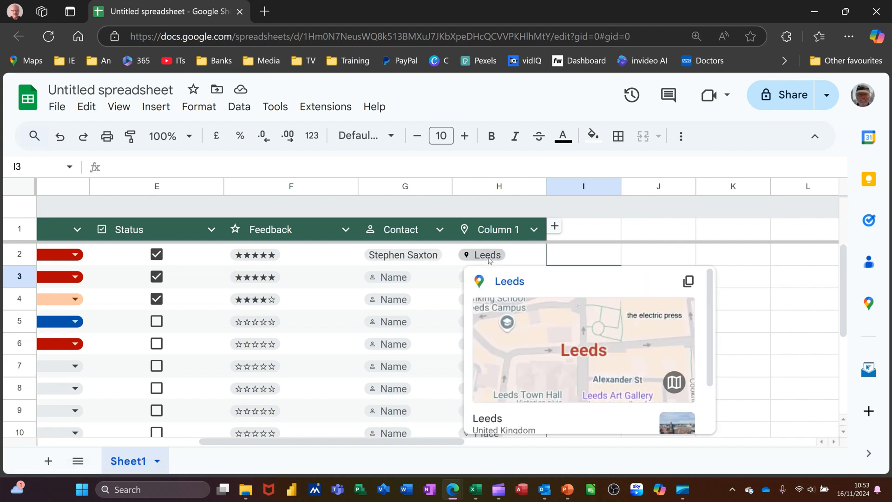
Step: Rename the header of the place column H as Location
left_click(509, 230)
left_click(508, 230)
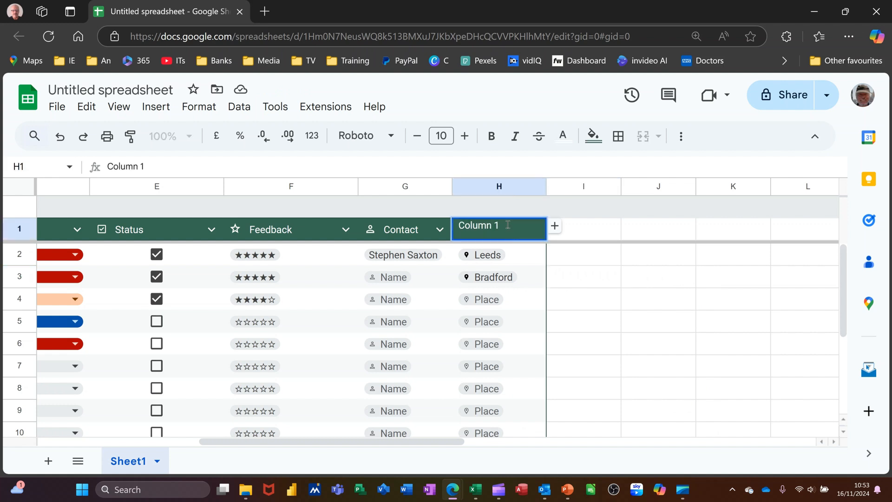
key("BackSpace")
key("BackSpace")
key("BackSpace")
key("BackSpace")
key("BackSpace")
key("BackSpace")
key("BackSpace")
key("BackSpace")
type("Location")
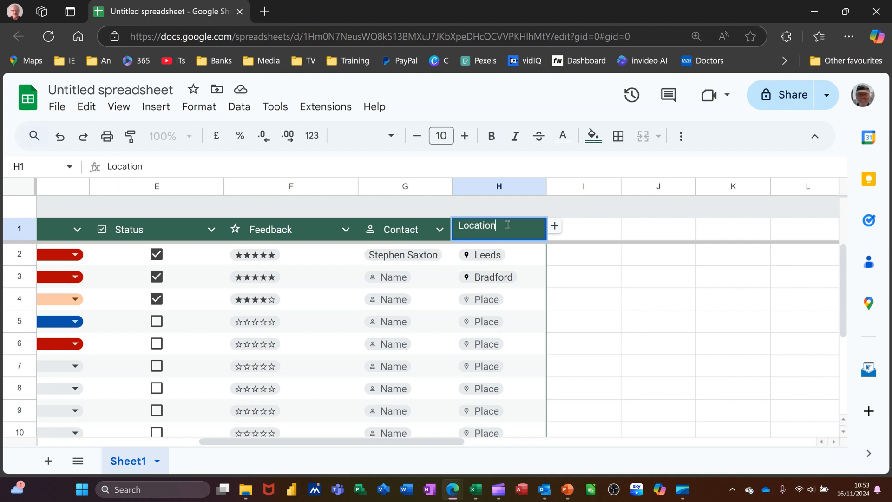
key("Return")
Step: Add a new table column after Location and set its type to the Finance smart chip
left_click(556, 227)
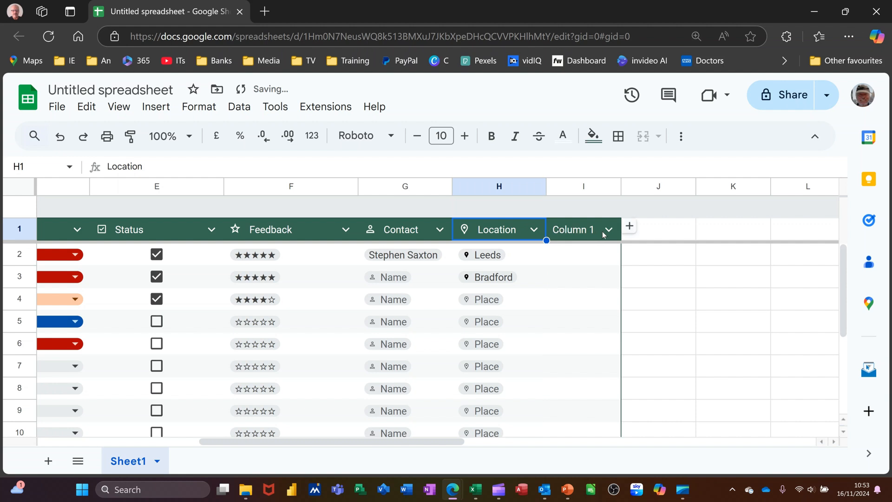
left_click(608, 229)
mouse_move(636, 259)
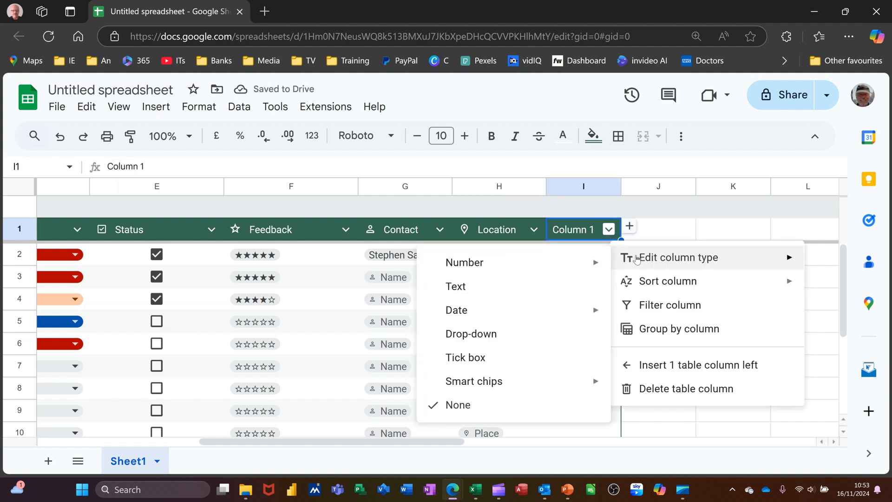
mouse_move(511, 385)
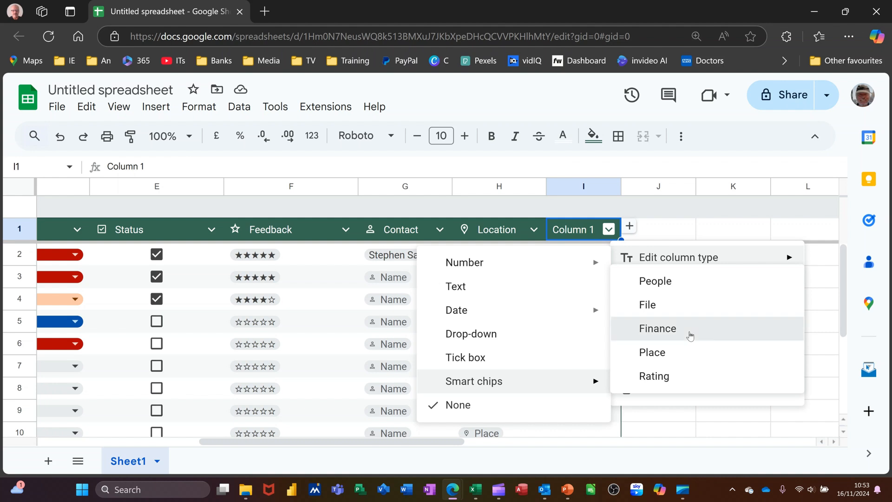
left_click(658, 329)
Step: Insert the HSBC Holdings plc (LON:HSBA) finance chip in cell I2 and preview its share details
double_click(577, 260)
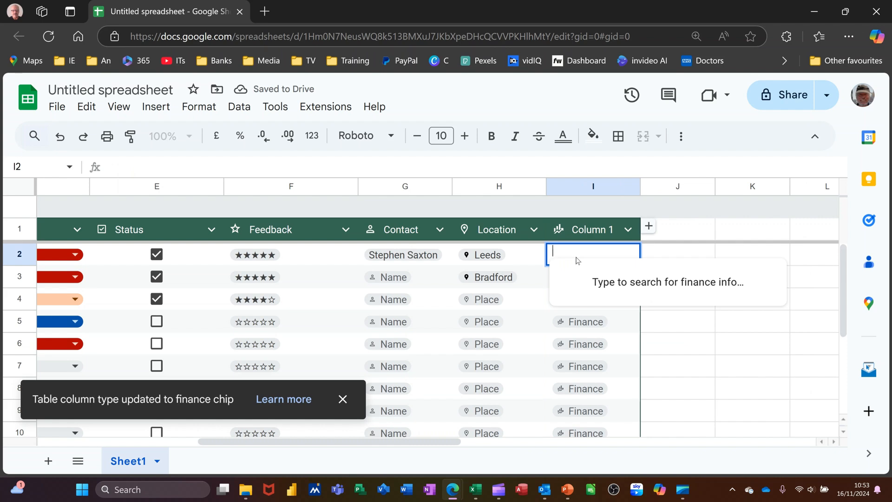
type("H")
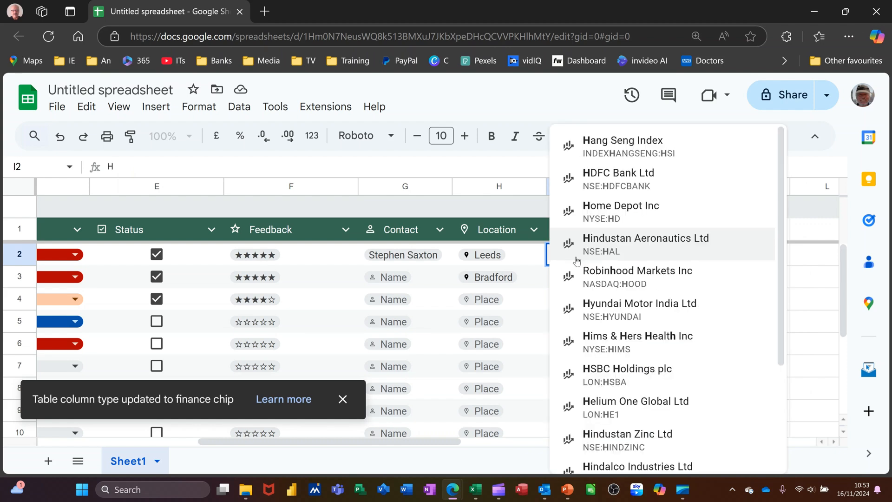
type("SB")
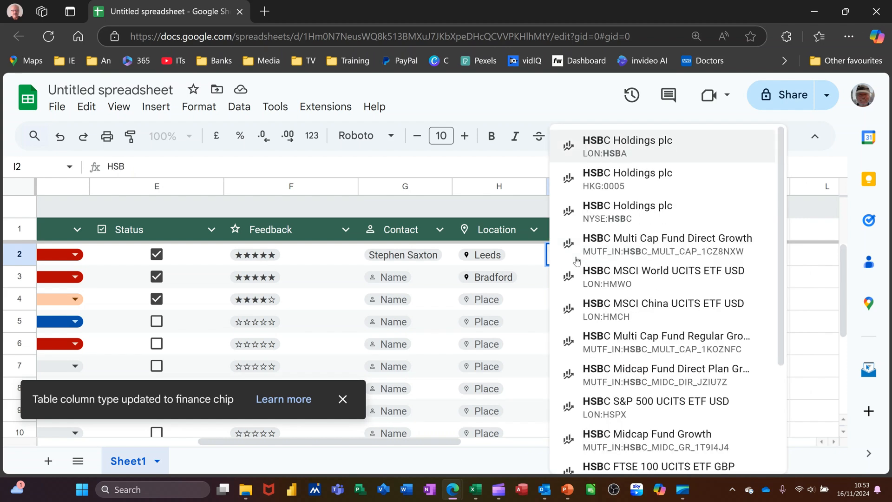
type("C")
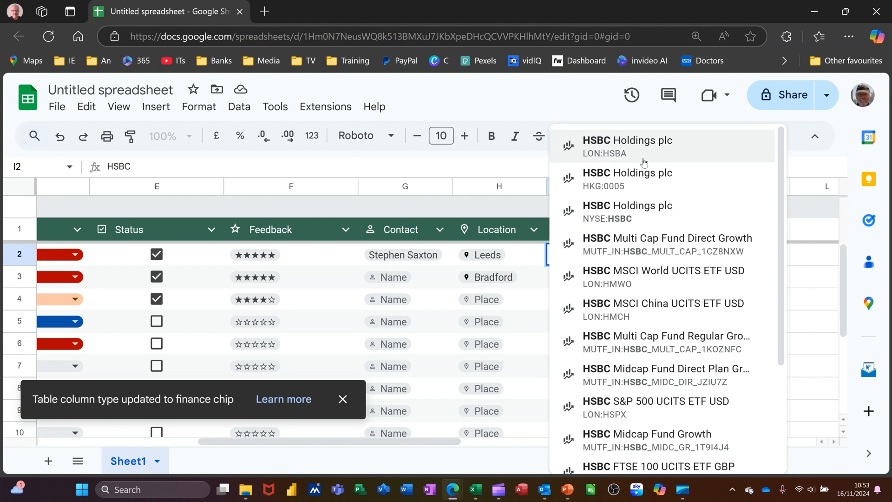
left_click(616, 147)
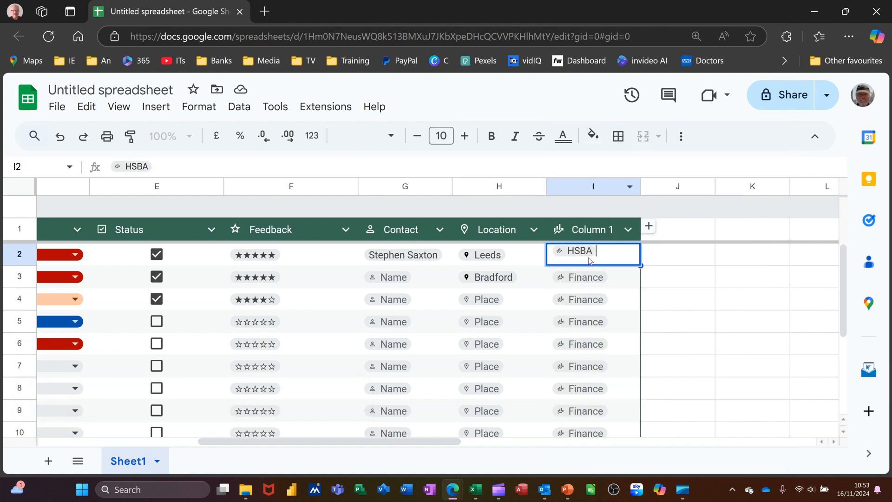
left_click(591, 274)
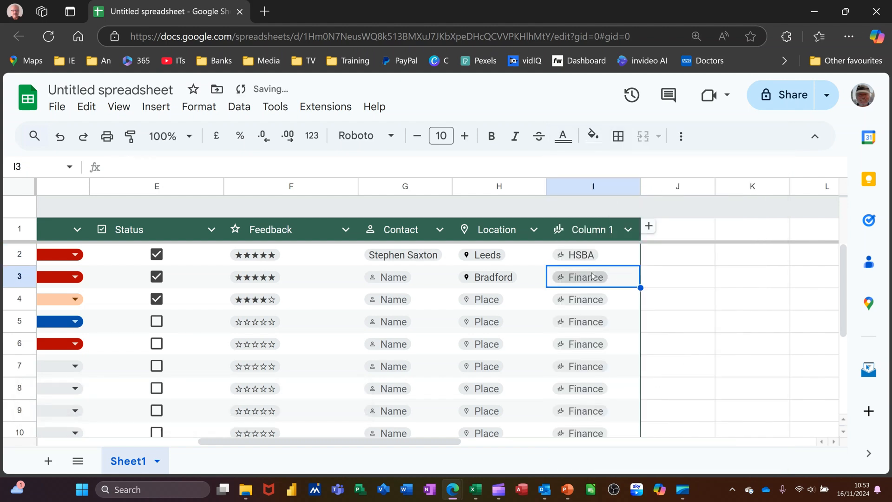
mouse_move(583, 258)
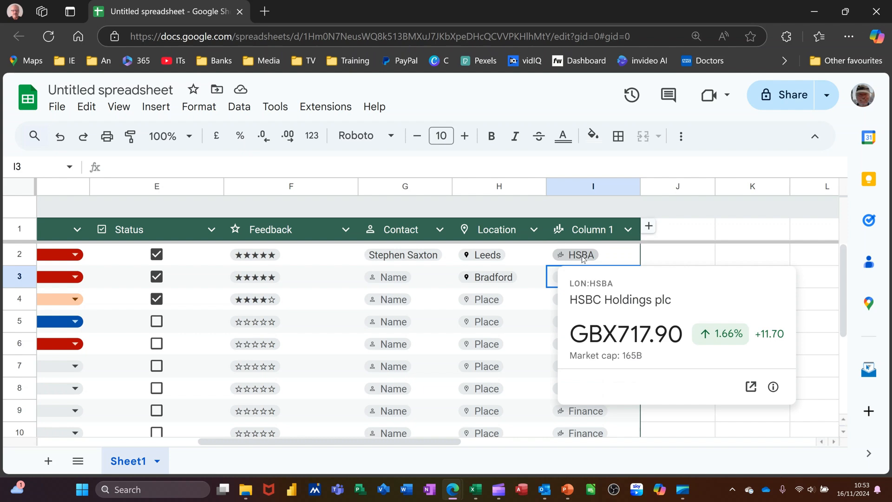
Step: Rename the header of the finance column I as Stock
double_click(602, 239)
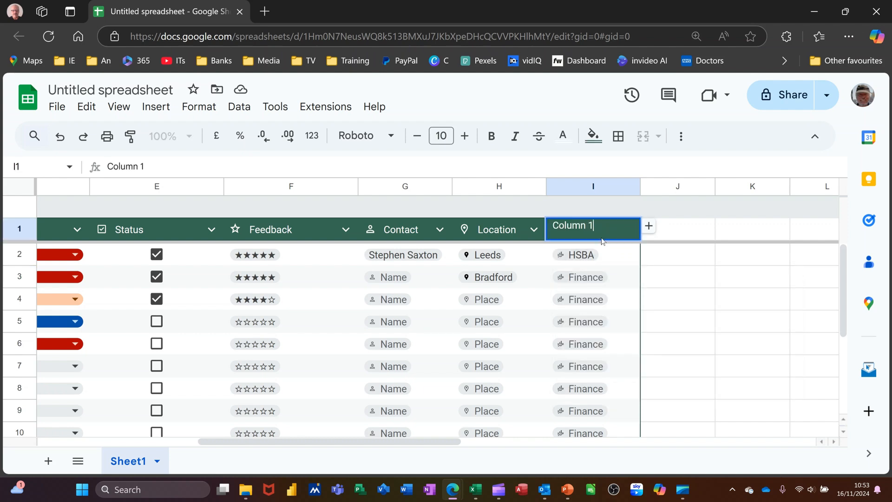
left_click_drag(607, 228, 543, 215)
type("Stock")
key("Return")
Step: Filter the Course column by values to show only Excel, excluding blanks, Access and Word
left_click_drag(426, 441, 270, 441)
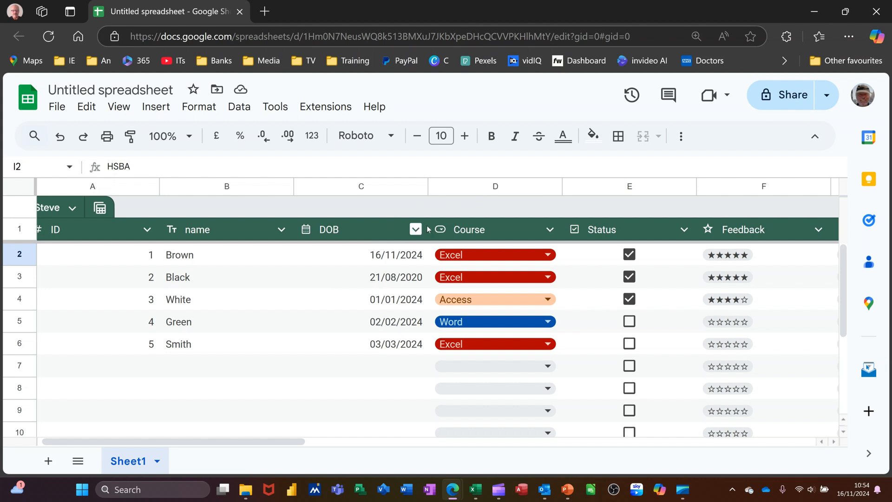
left_click(550, 229)
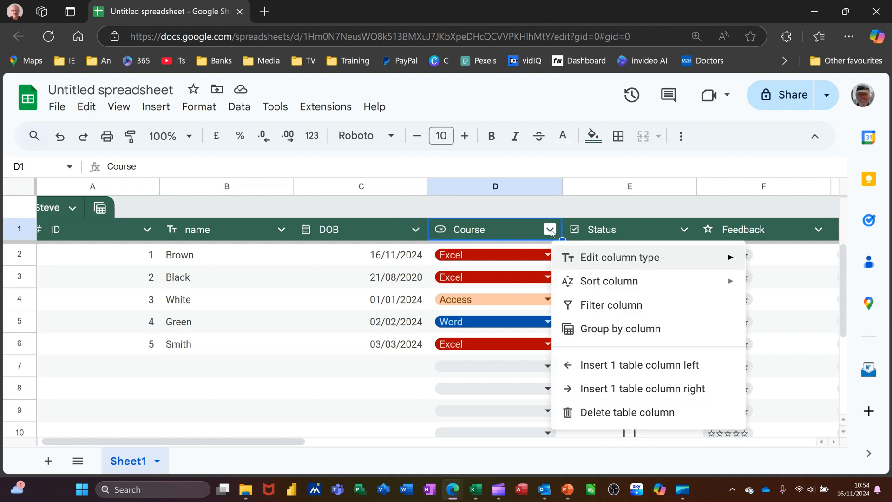
mouse_move(592, 284)
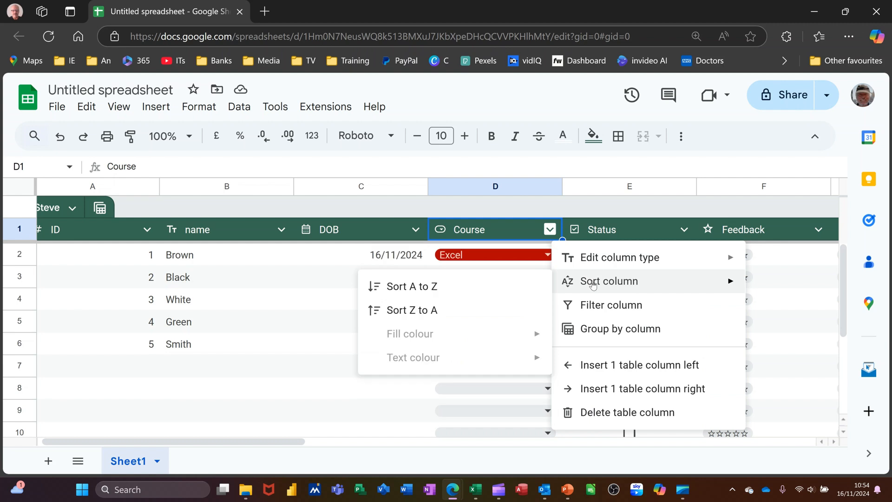
left_click(599, 305)
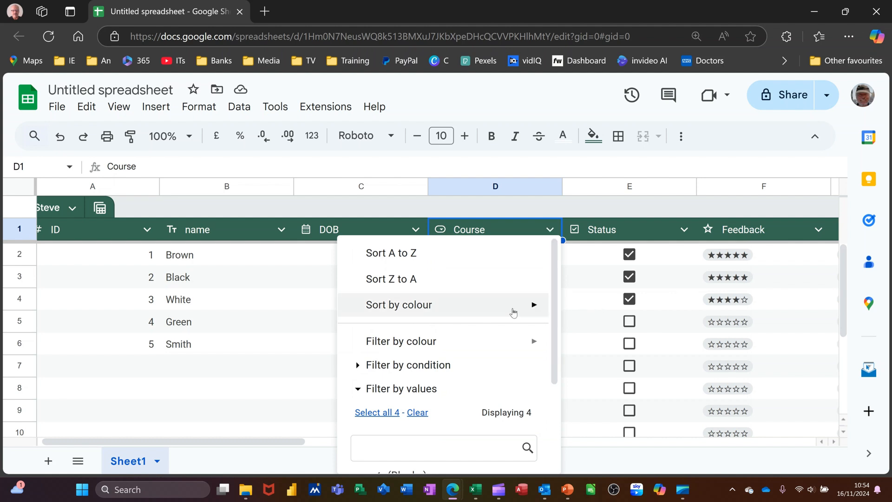
scroll(425, 448, "down", 2)
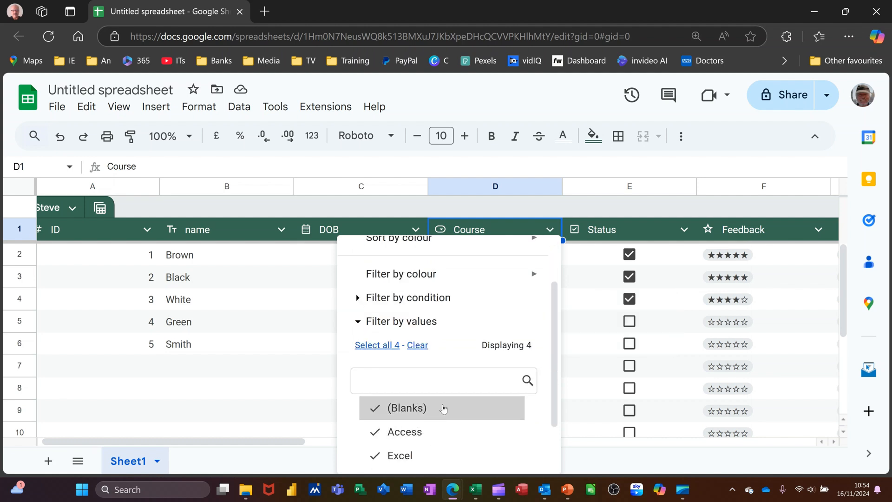
left_click(416, 411)
left_click(415, 431)
scroll(460, 411, "down", 2)
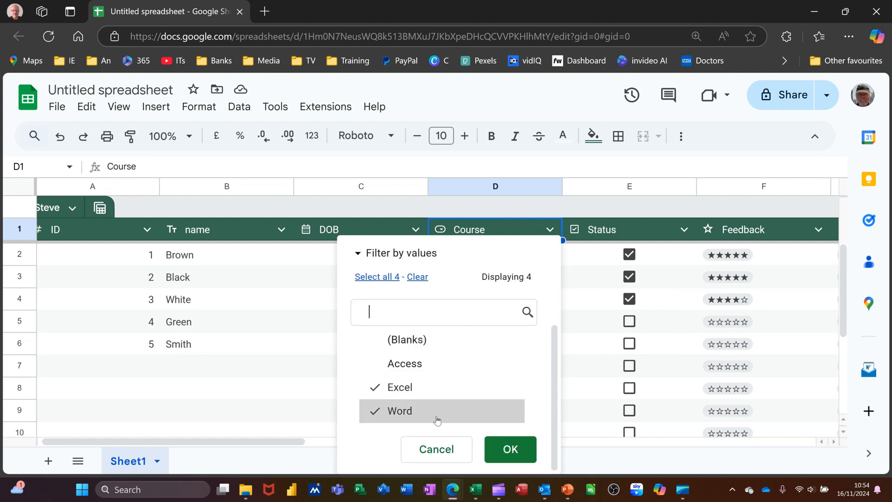
left_click(423, 413)
left_click(511, 449)
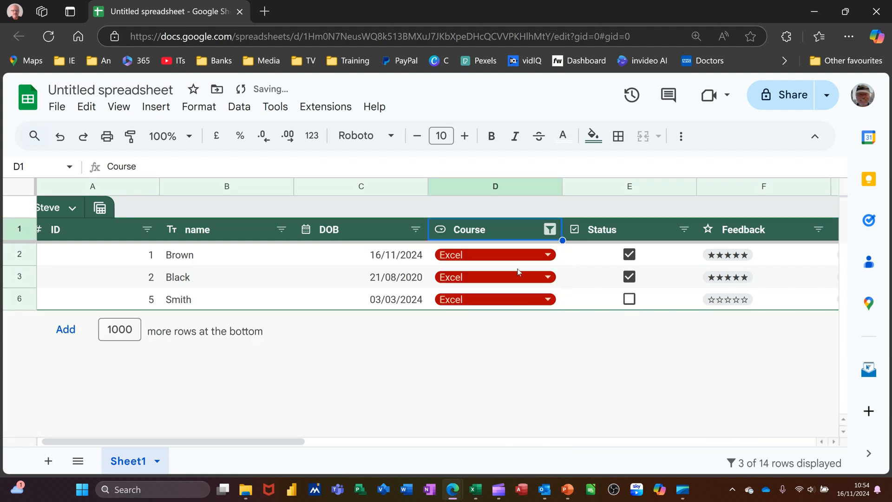
Step: Extend the Course column's value filter to include blanks, Access and Word alongside Excel
left_click(551, 230)
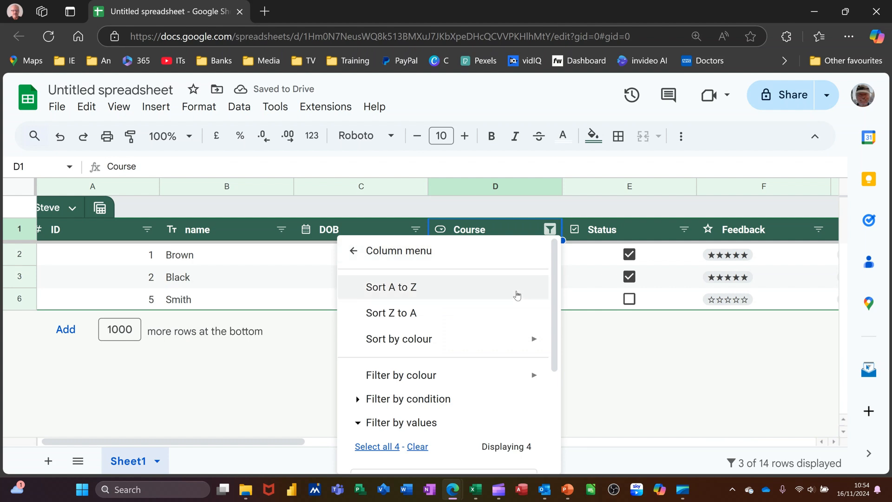
scroll(427, 379, "down", 3)
left_click(405, 374)
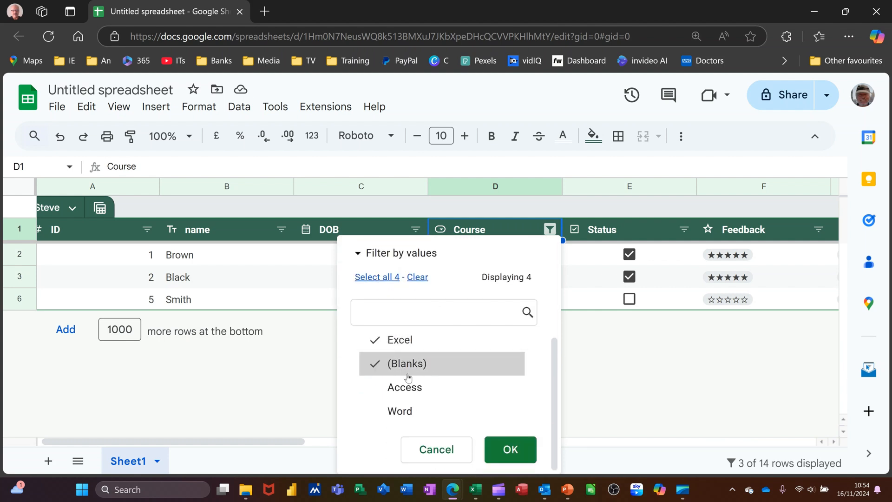
left_click(410, 394)
left_click(404, 411)
left_click(510, 449)
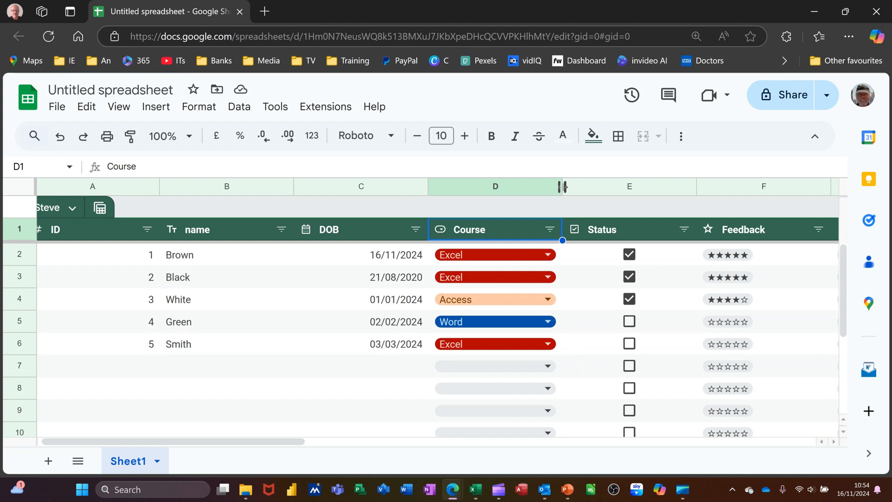
Step: Fit the widths of all table columns, from ID through Stock, to their contents
left_click_drag(562, 186, 517, 186)
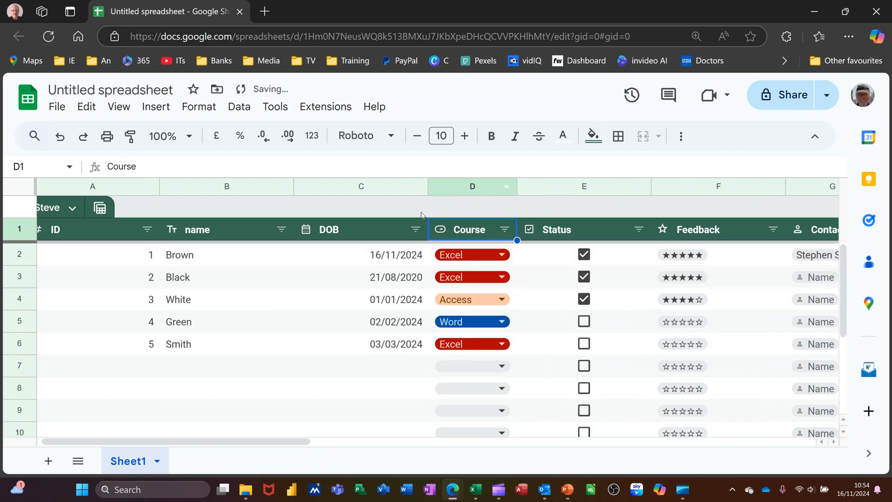
double_click(427, 186)
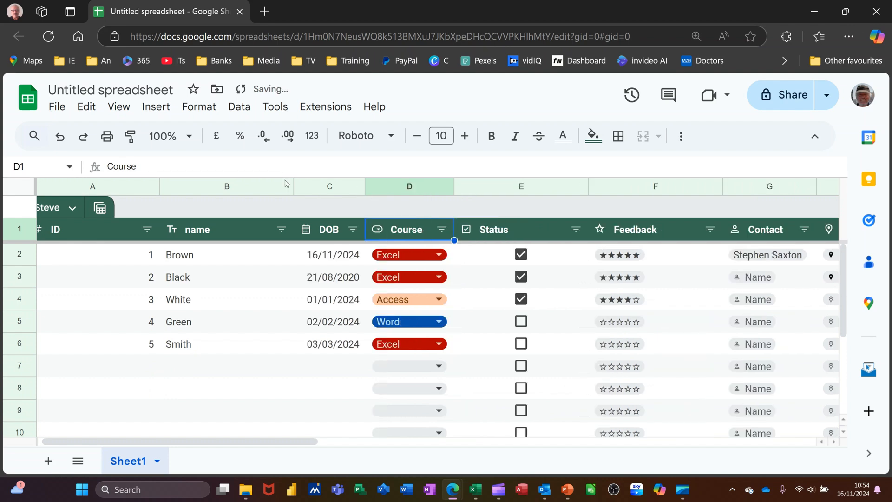
left_click_drag(294, 186, 294, 187)
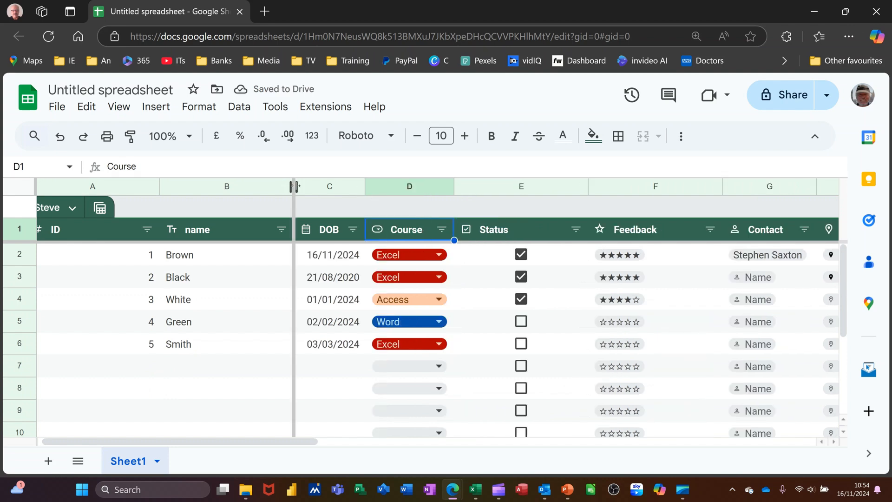
double_click(295, 187)
left_click_drag(159, 186, 159, 186)
double_click(159, 187)
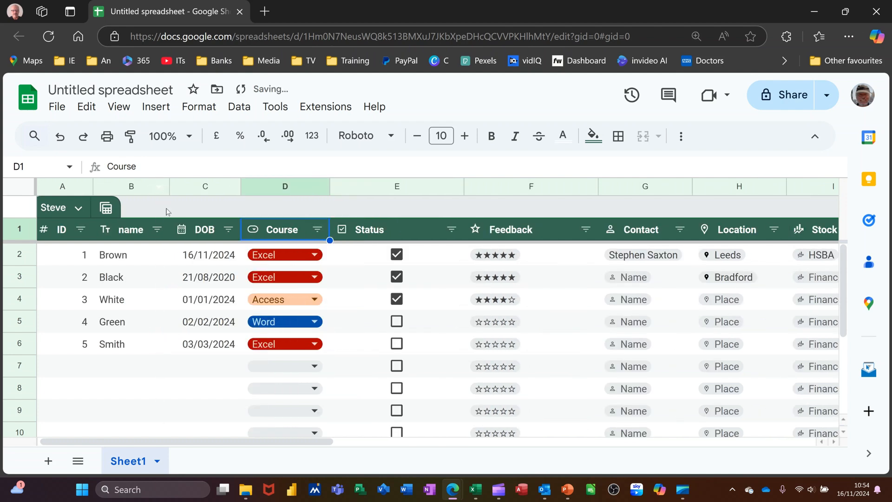
double_click(464, 186)
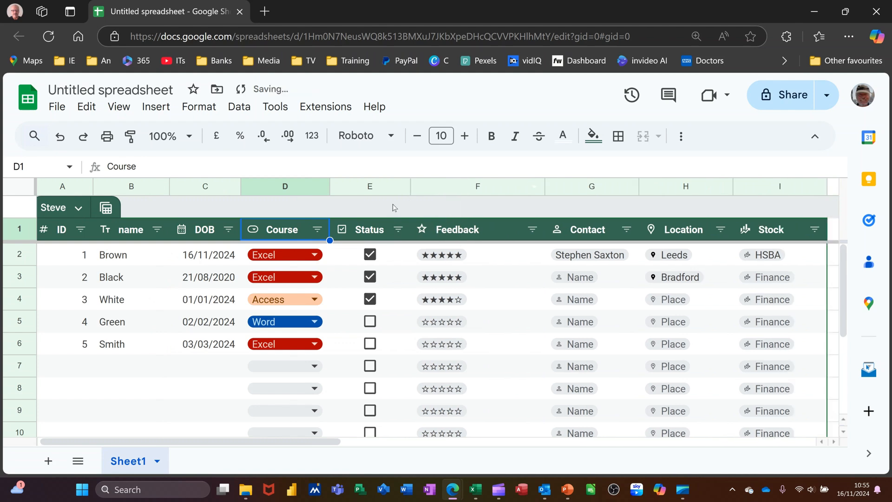
left_click(23, 188)
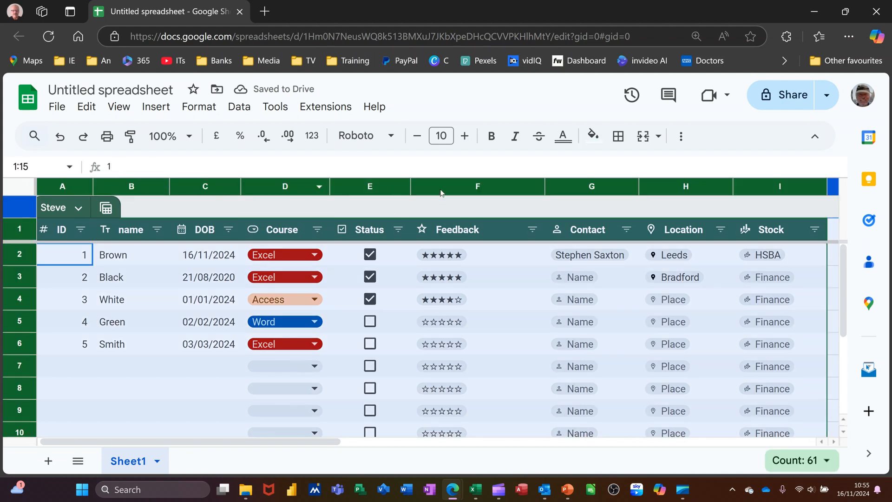
double_click(545, 186)
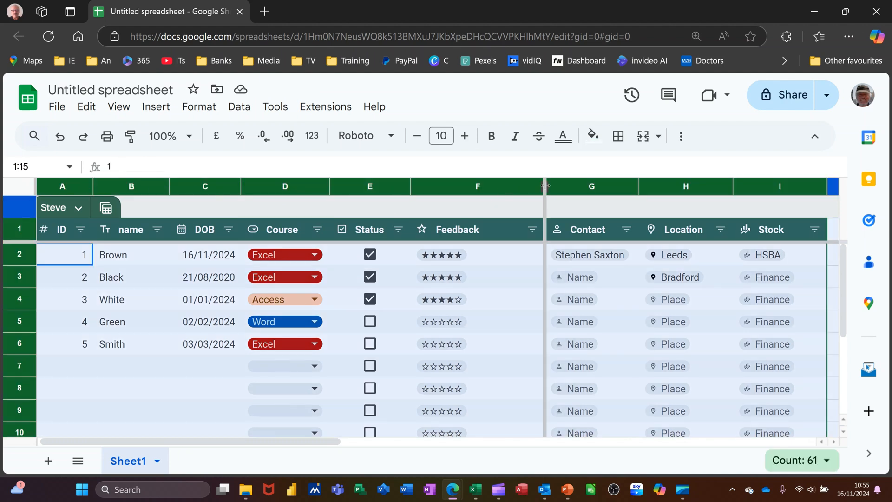
Step: Group the table by the Course column, review the groups, and close the temporary view without saving it
left_click(312, 230)
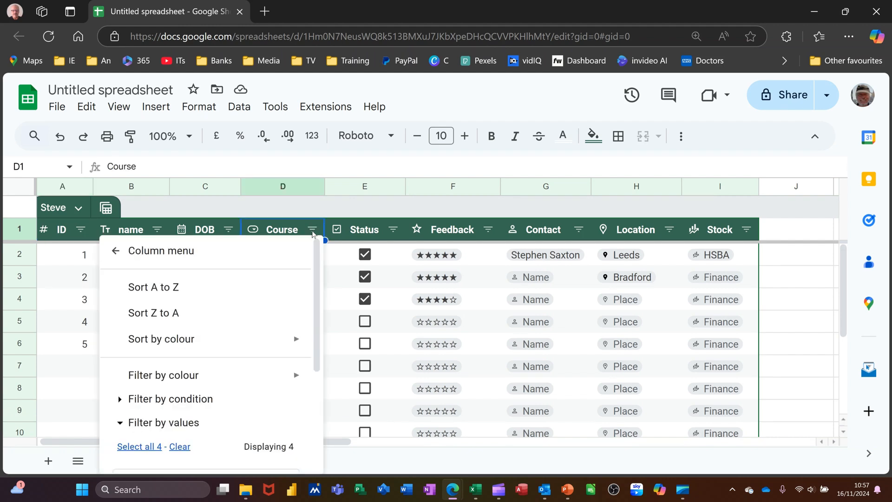
left_click(116, 253)
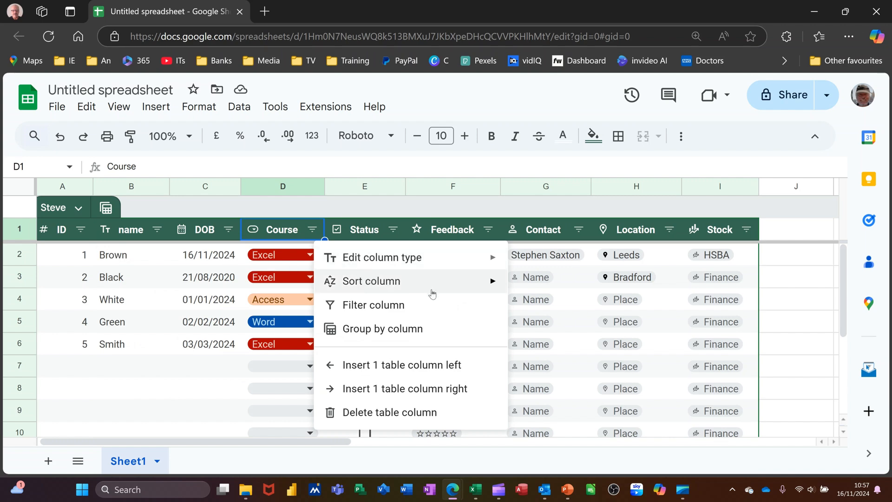
left_click(405, 333)
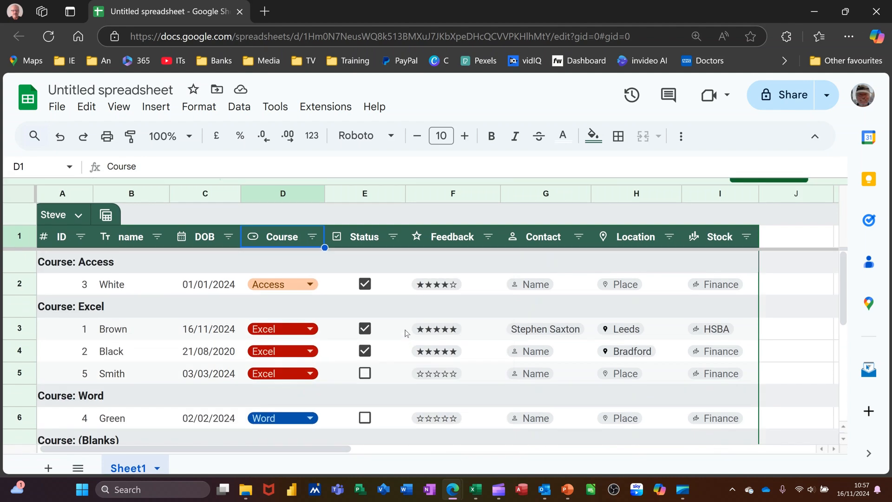
scroll(284, 359, "down", 3)
scroll(286, 355, "up", 3)
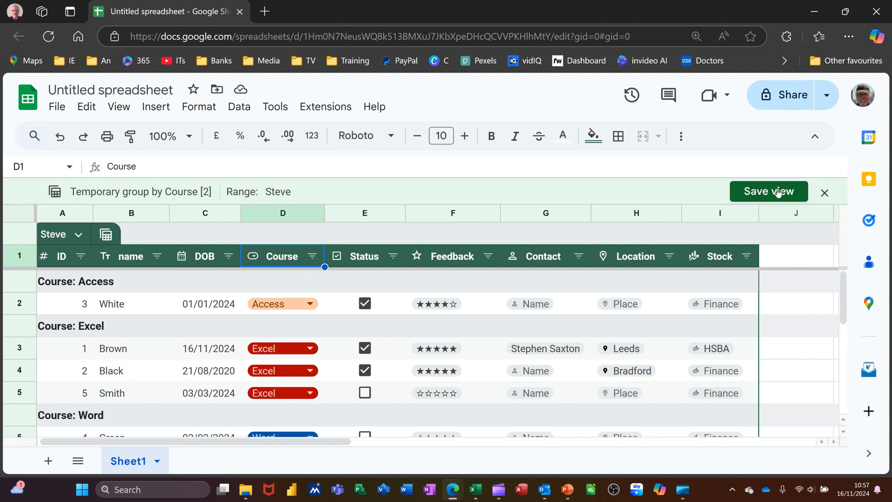
left_click(825, 194)
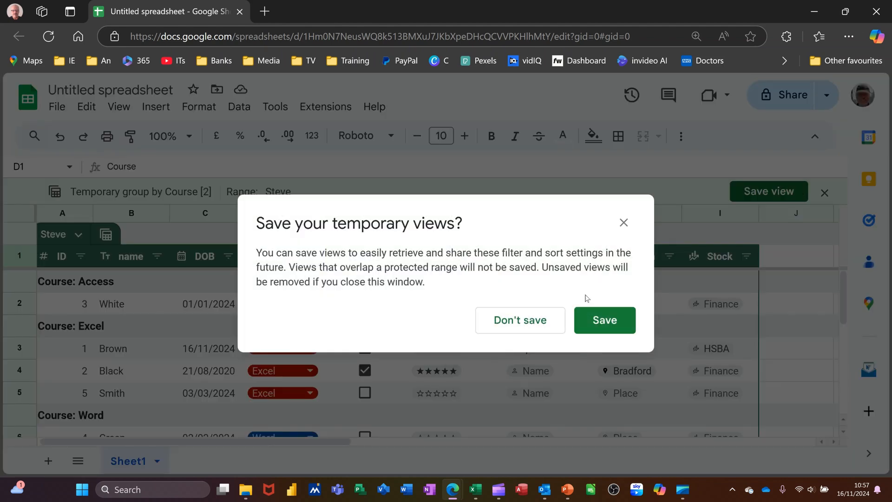
left_click(523, 324)
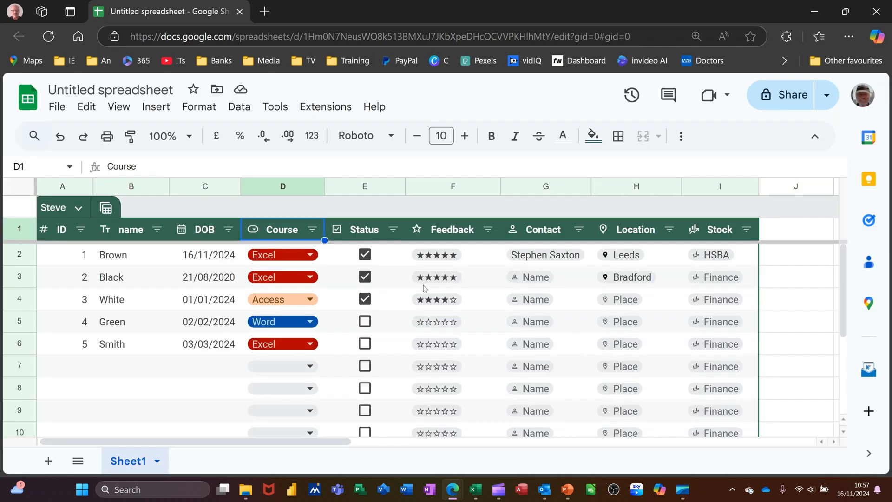
Step: Group the table by the Course column again, save the view as Group by Course, and close it
left_click(315, 233)
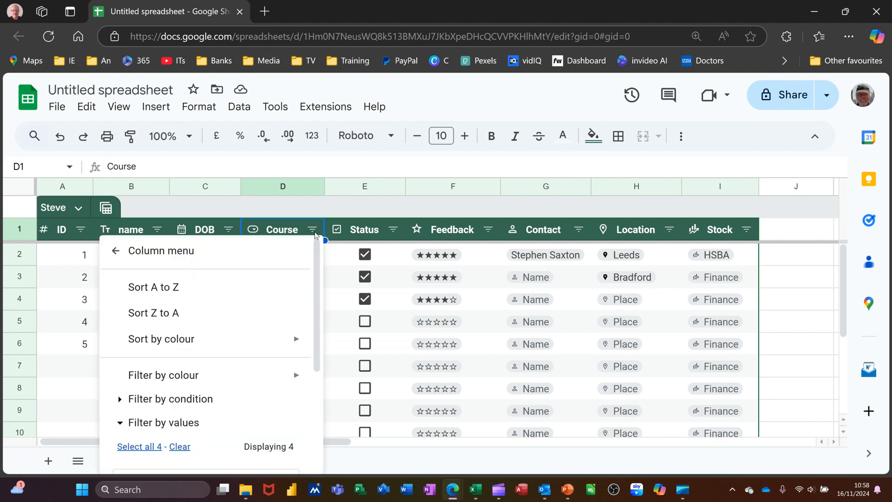
left_click(125, 253)
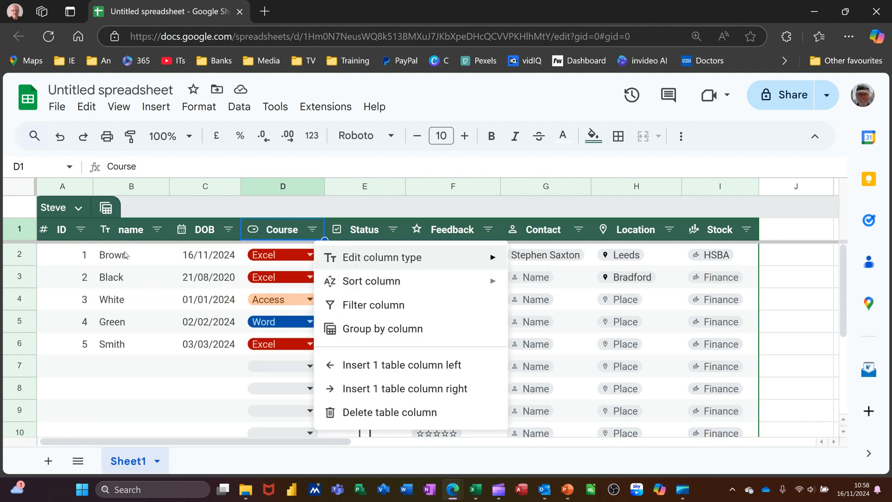
left_click(397, 329)
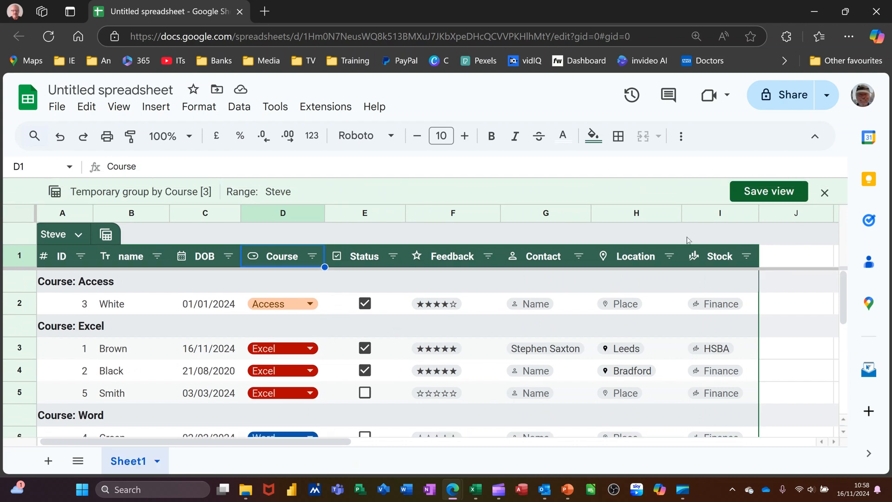
left_click(773, 193)
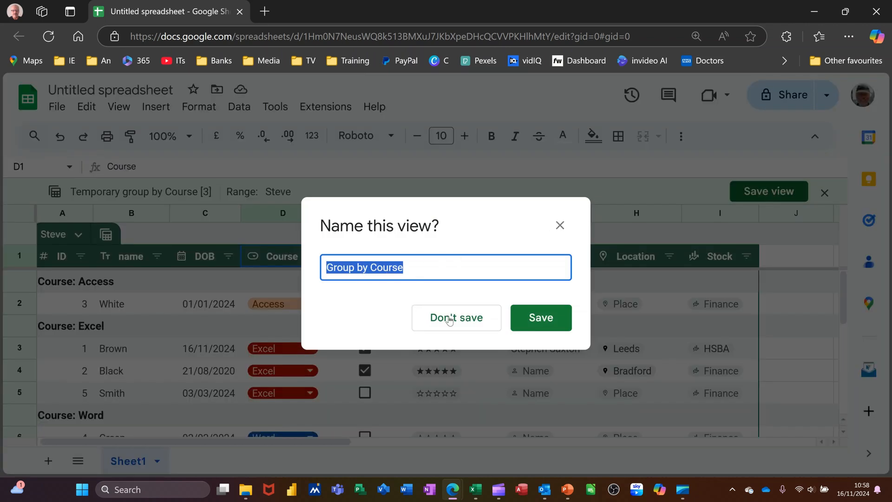
left_click(537, 319)
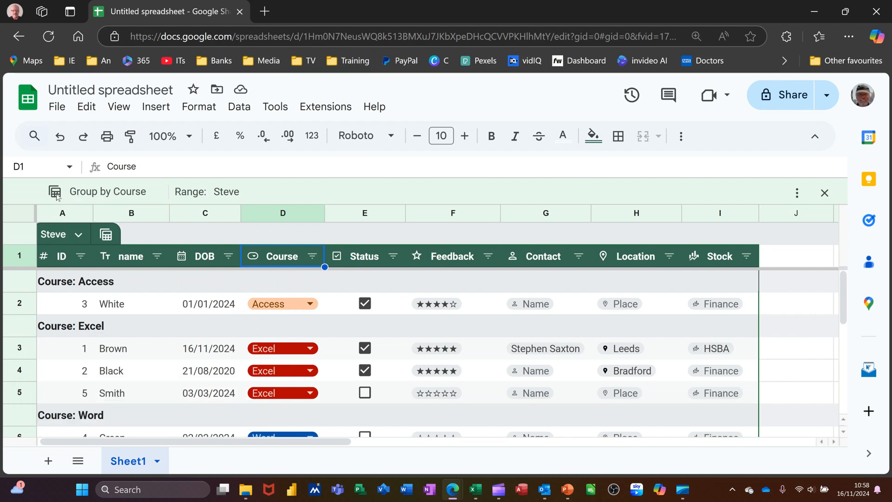
left_click(824, 195)
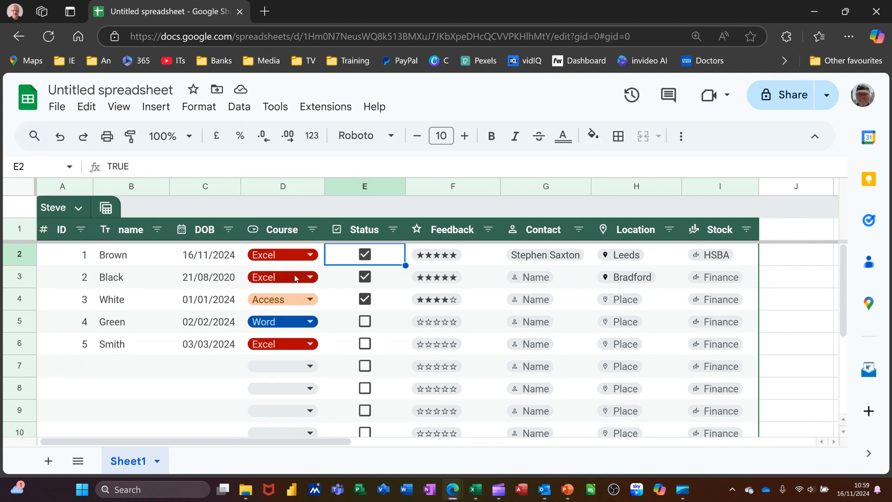
Step: Display the Temporary group by Course view from the available views and close it without saving
left_click(239, 106)
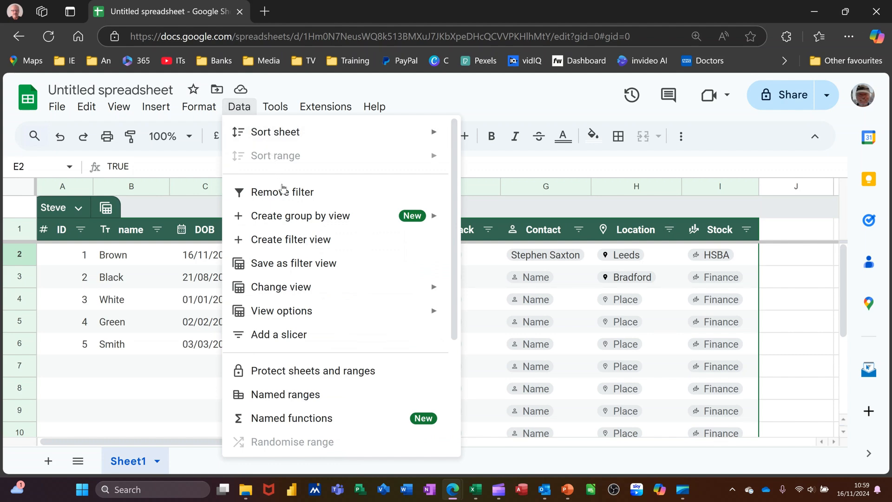
mouse_move(320, 293)
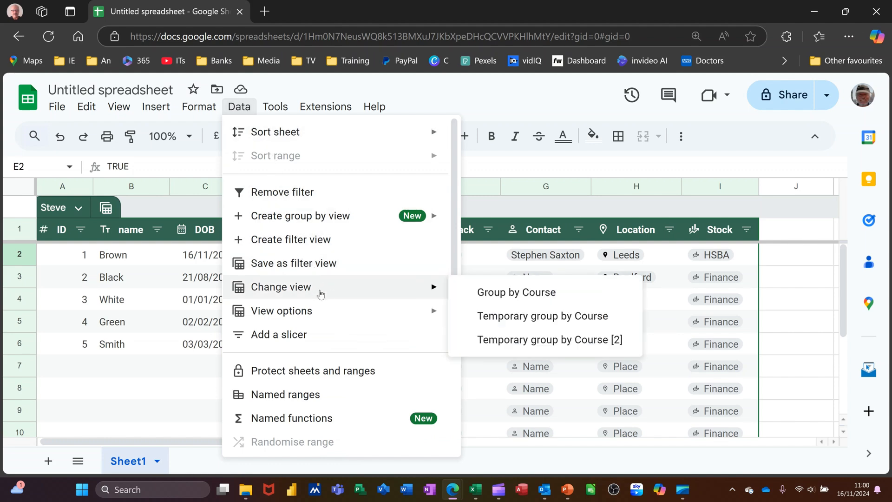
left_click(548, 321)
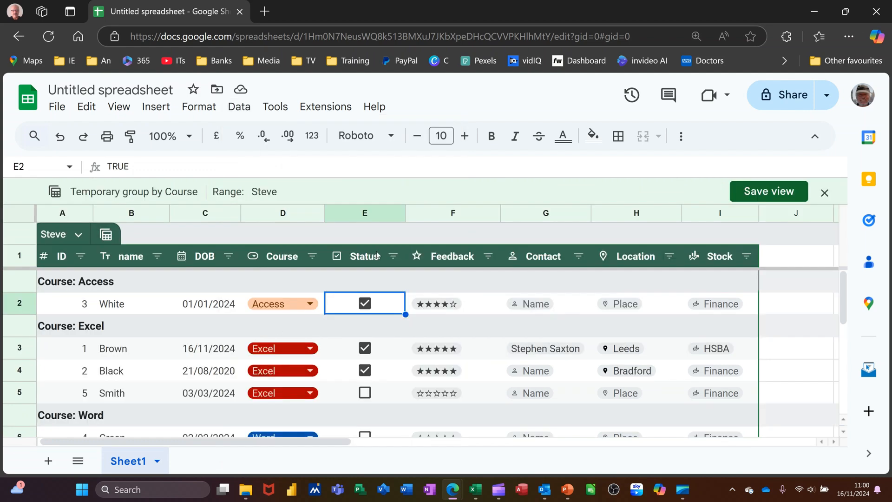
left_click(823, 193)
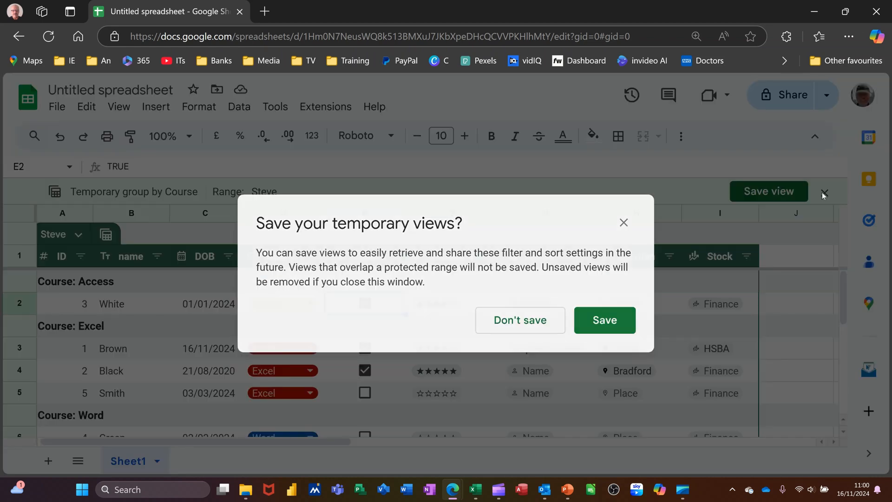
left_click(523, 328)
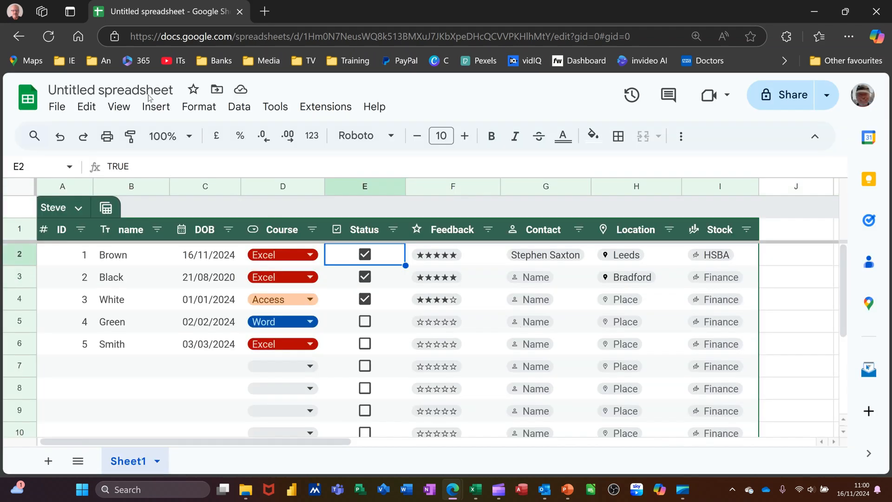
Step: Rename the spreadsheet as Tables
left_click(110, 89)
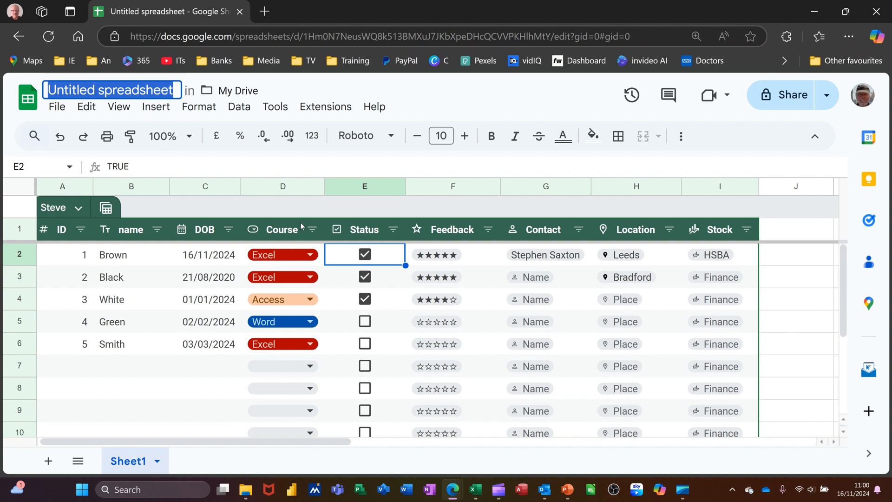
type("Tables")
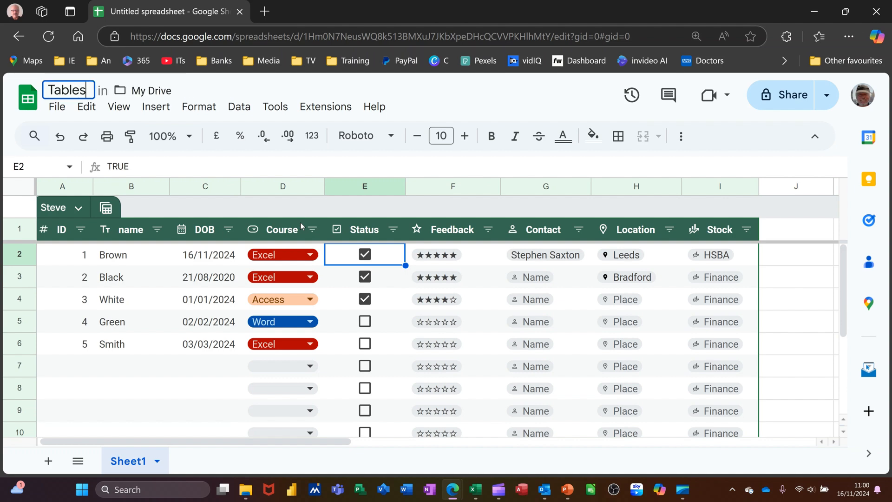
key("Return")
left_click(483, 277)
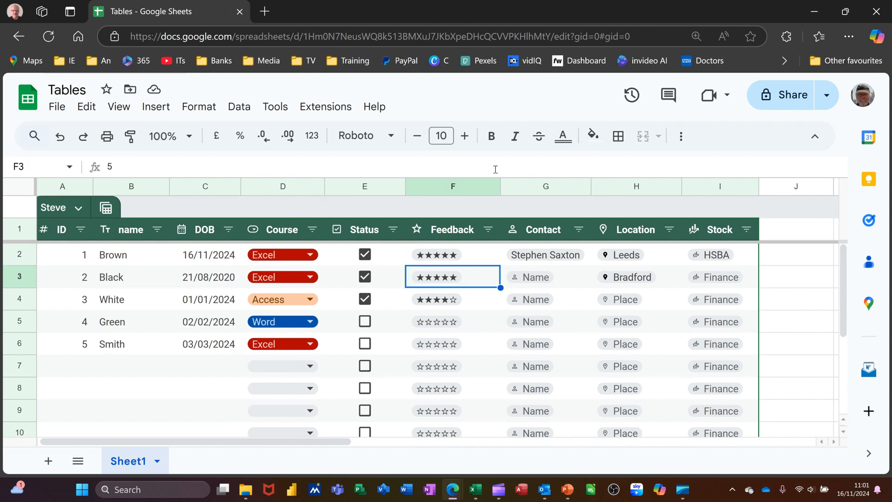